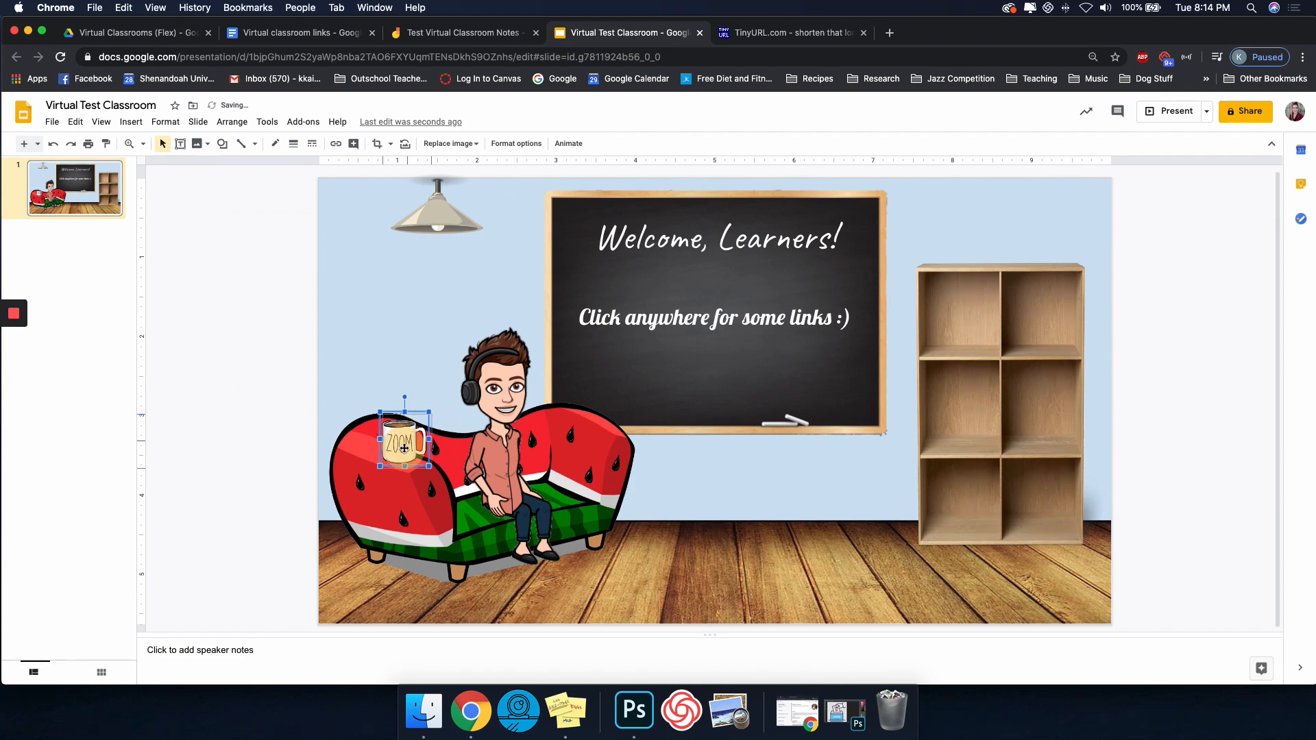
Enlarge the bookcase slightly toward the blackboard and upward.
{"action": "left_click", "coordinate": [1029, 395]}
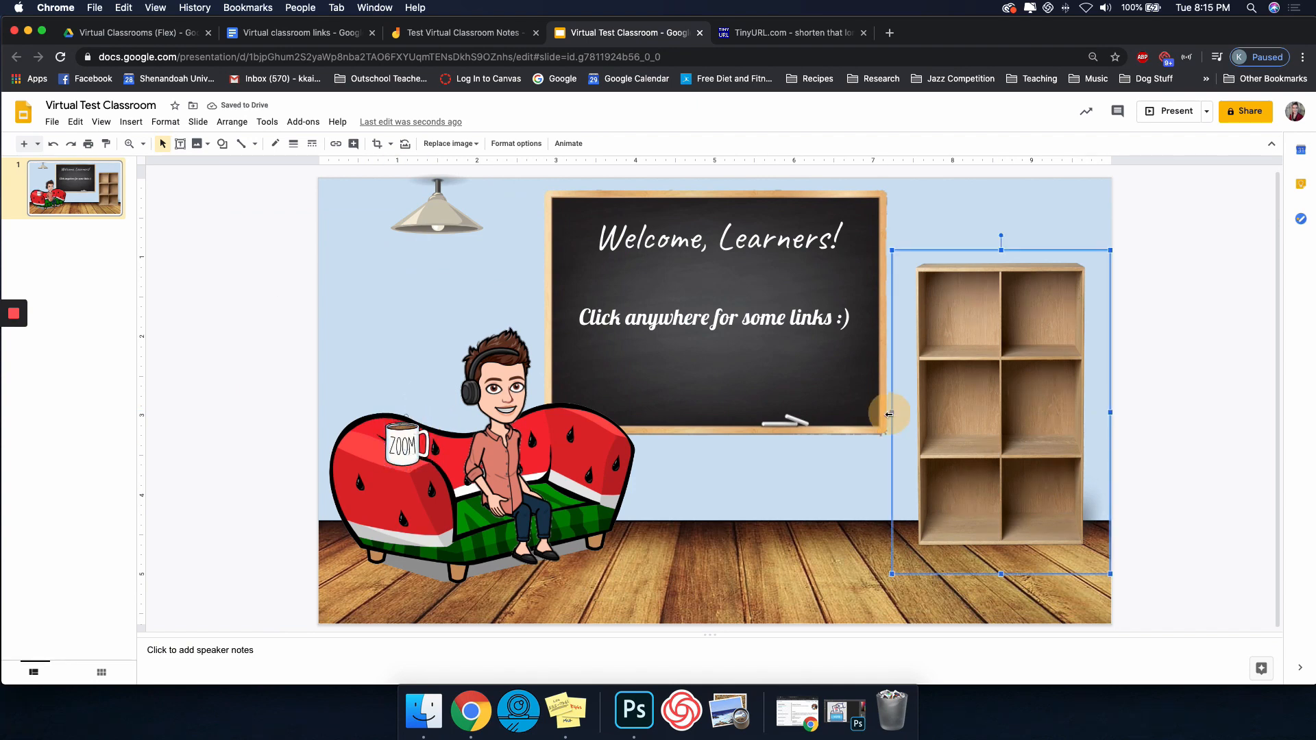
{"action": "left_click_drag", "start_coordinate": [892, 413], "coordinate": [884, 413]}
{"action": "left_click_drag", "start_coordinate": [998, 246], "coordinate": [998, 242]}
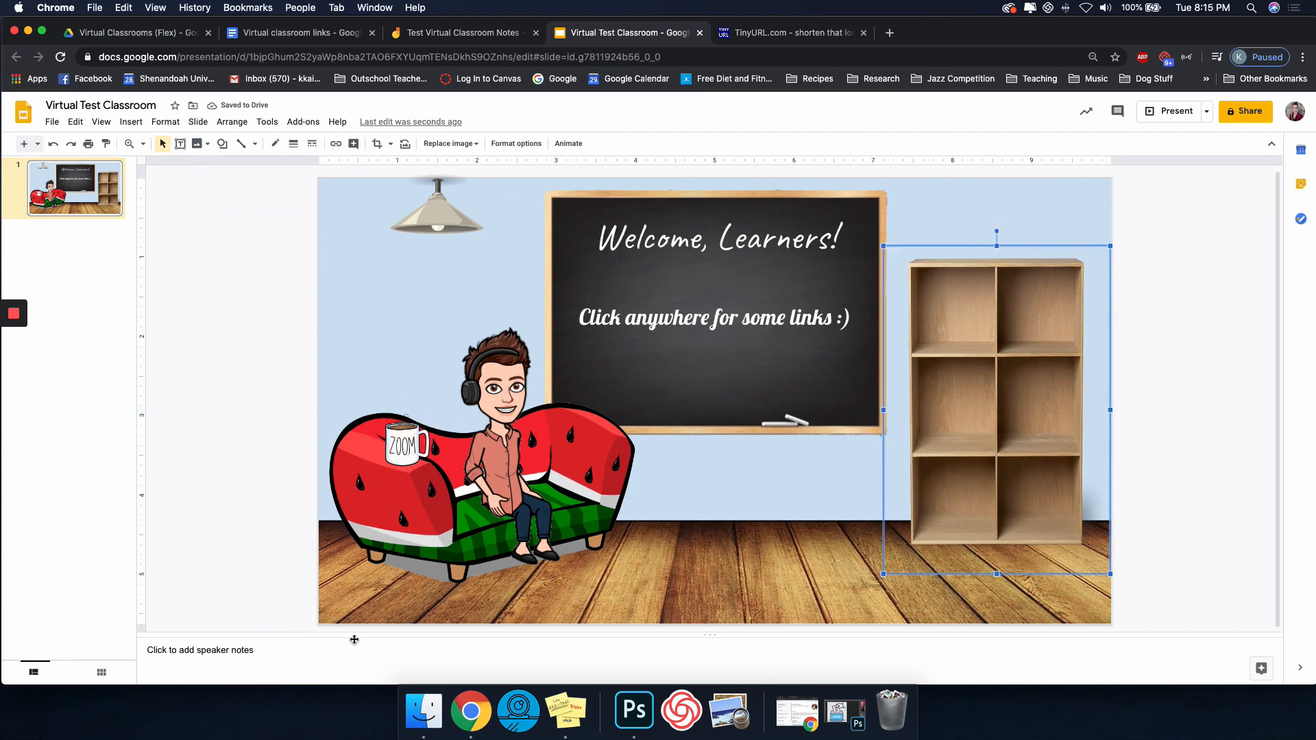
Add Youtube icon.png from the Trial Classroom folder and shrink it to fit the bookcase's upper-right shelf.
{"action": "left_click", "coordinate": [431, 695]}
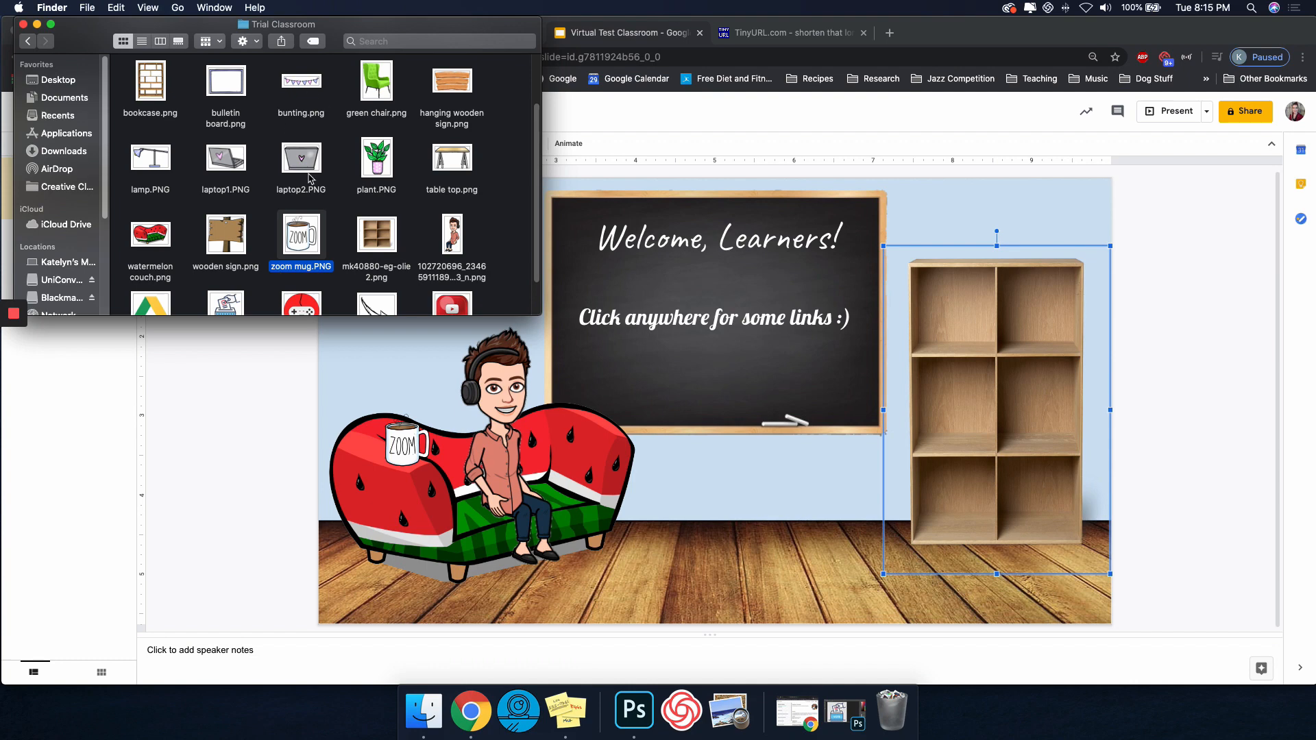
{"action": "scroll", "coordinate": [310, 180], "scroll_direction": "down", "scroll_amount": 2}
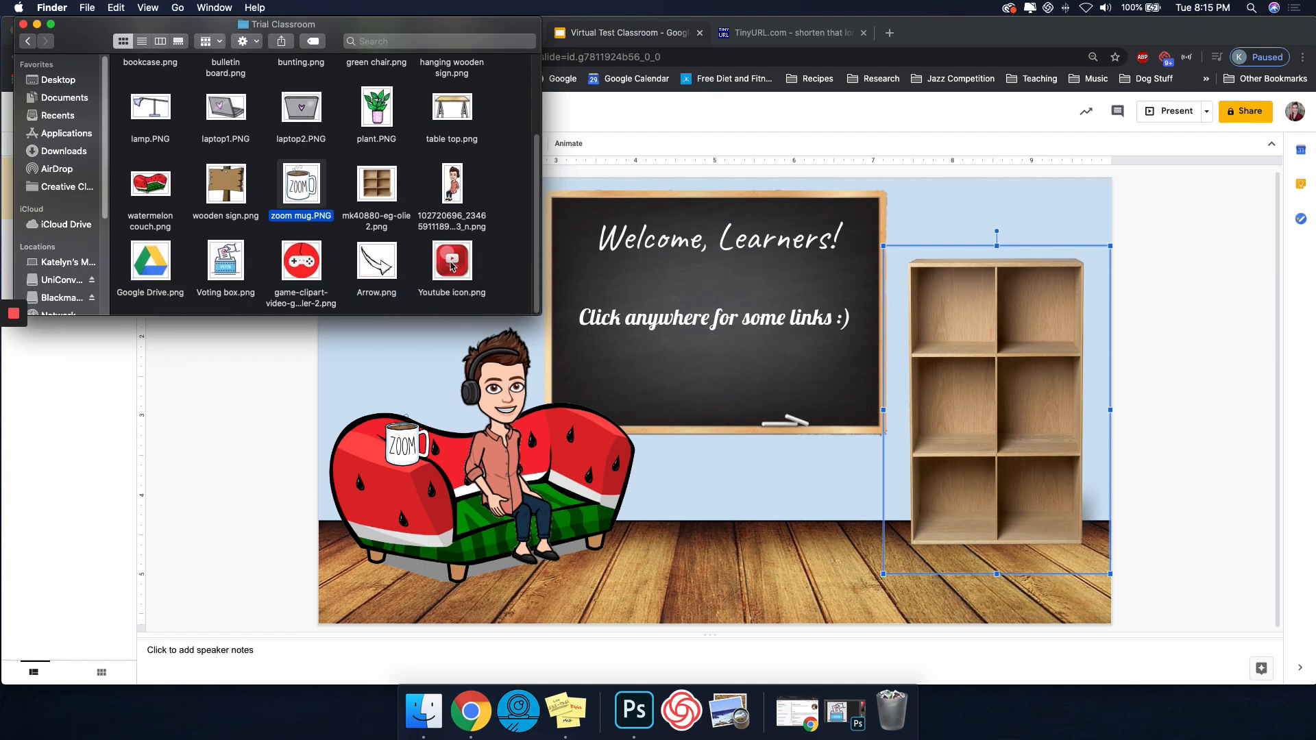
{"action": "left_click_drag", "start_coordinate": [455, 267], "coordinate": [848, 340]}
{"action": "left_click", "coordinate": [743, 333]}
{"action": "left_click_drag", "start_coordinate": [911, 608], "coordinate": [1038, 315]}
{"action": "left_click_drag", "start_coordinate": [1070, 273], "coordinate": [1055, 317]}
Add Google Drive.png from the Trial Classroom folder and fit it into the bookcase's upper-left shelf.
{"action": "left_click", "coordinate": [424, 711]}
{"action": "left_click_drag", "start_coordinate": [148, 288], "coordinate": [759, 378]}
{"action": "left_click_drag", "start_coordinate": [926, 194], "coordinate": [984, 284]}
{"action": "left_click_drag", "start_coordinate": [950, 322], "coordinate": [954, 317]}
Add Voting box.png from the Trial Classroom folder and shrink it into the bookcase's middle-right shelf.
{"action": "left_click", "coordinate": [423, 711]}
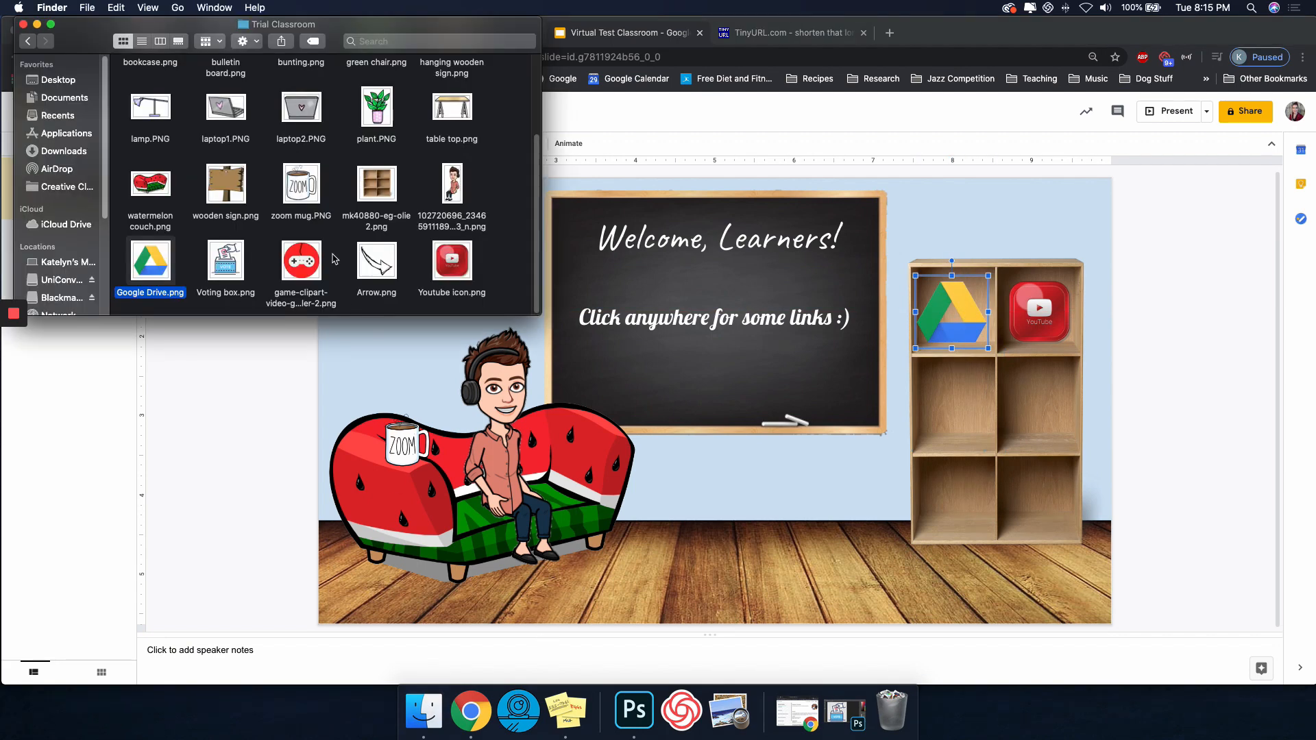
{"action": "left_click_drag", "start_coordinate": [216, 271], "coordinate": [835, 448]}
{"action": "left_click", "coordinate": [903, 329]}
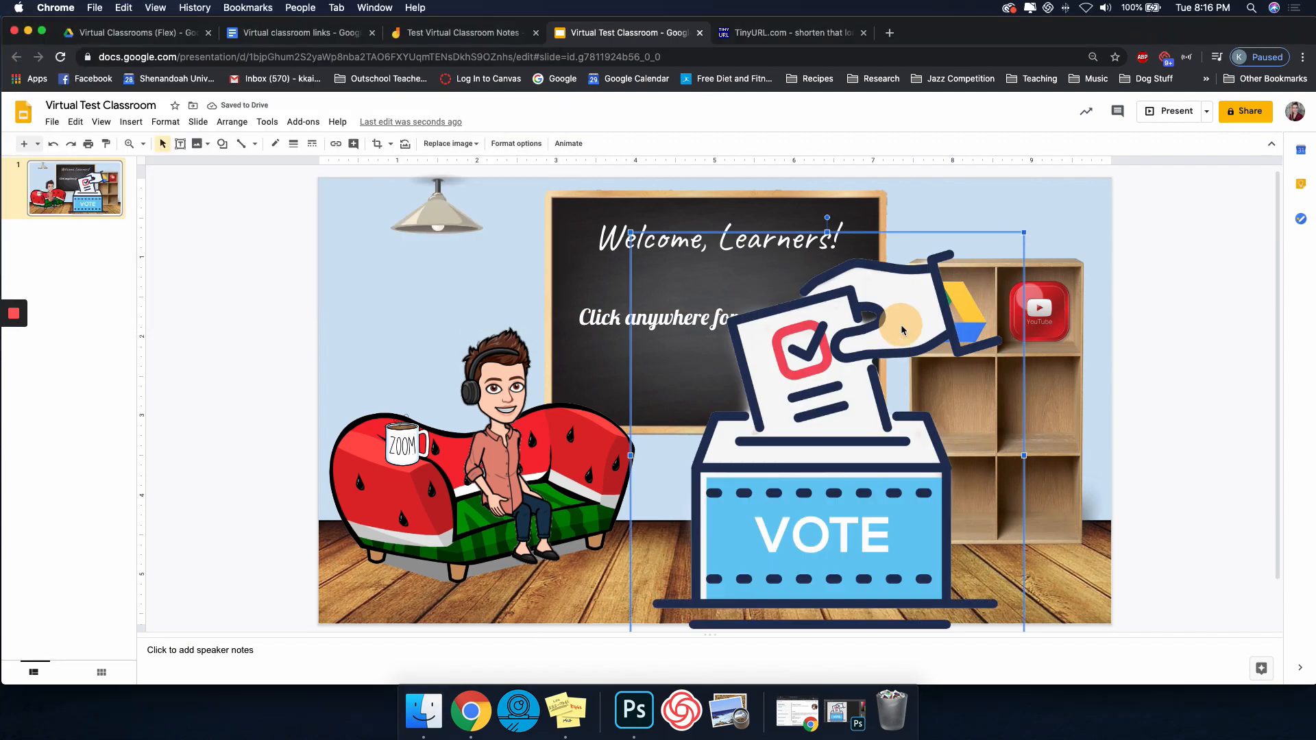
{"action": "left_click_drag", "start_coordinate": [1026, 232], "coordinate": [1067, 390]}
{"action": "left_click_drag", "start_coordinate": [1047, 424], "coordinate": [1051, 409]}
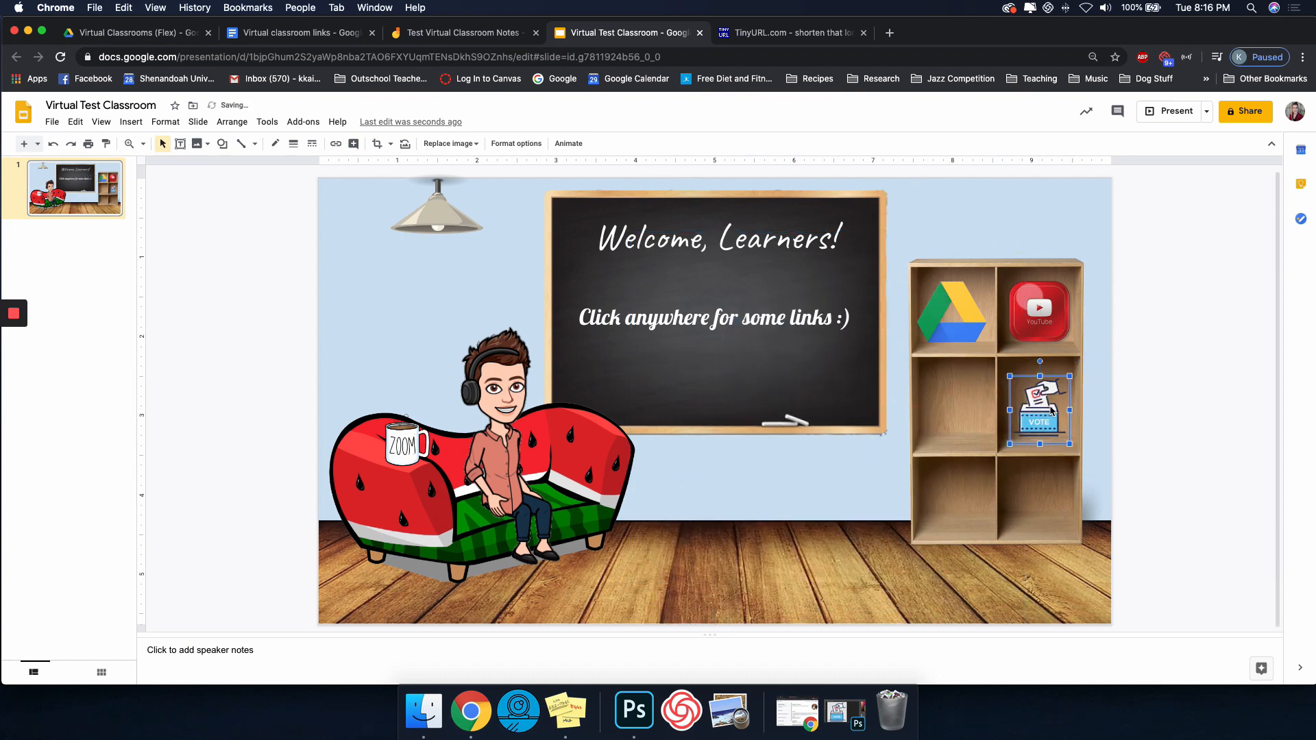
Add the game controller clipart from the Trial Classroom folder and shrink it into the bookcase's middle-left shelf.
{"action": "left_click", "coordinate": [424, 726]}
{"action": "left_click_drag", "start_coordinate": [305, 259], "coordinate": [735, 403]}
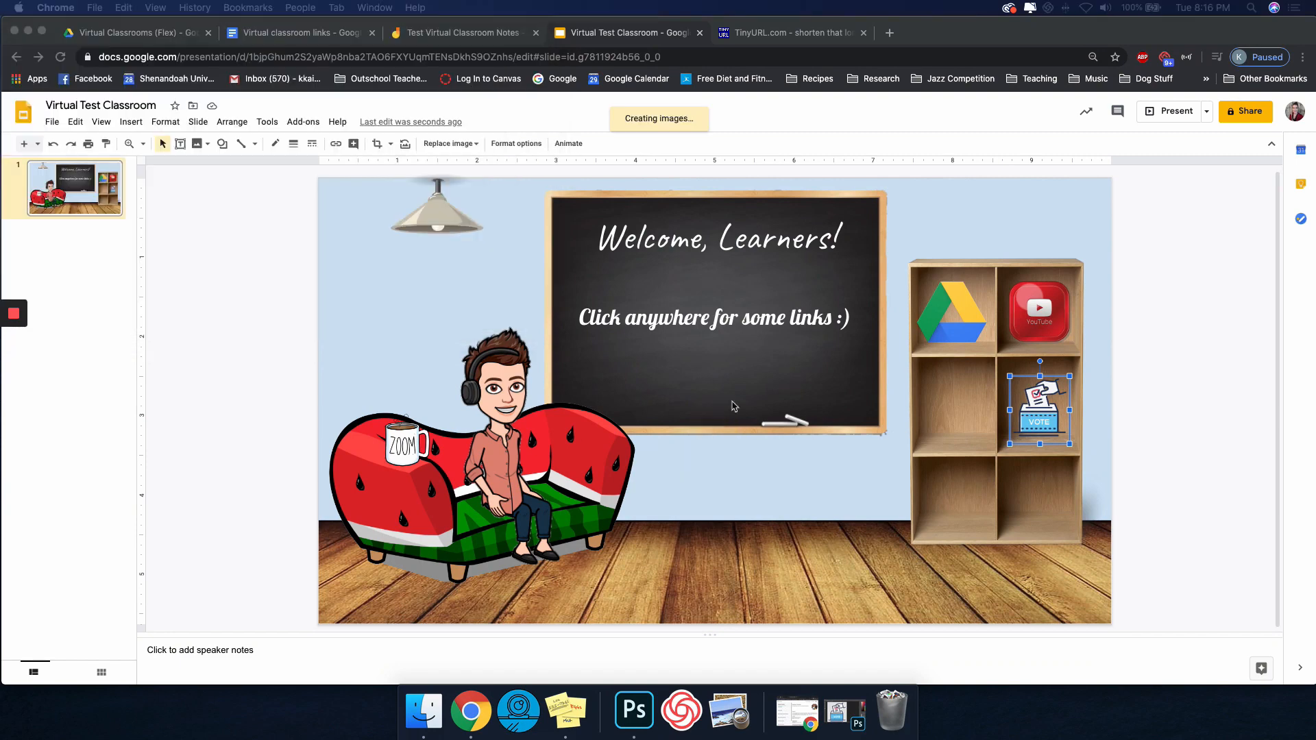
{"action": "left_click", "coordinate": [941, 200]}
{"action": "left_click_drag", "start_coordinate": [941, 200], "coordinate": [562, 578]}
{"action": "left_click_drag", "start_coordinate": [531, 610], "coordinate": [958, 410]}
{"action": "left_click", "coordinate": [346, 409]}
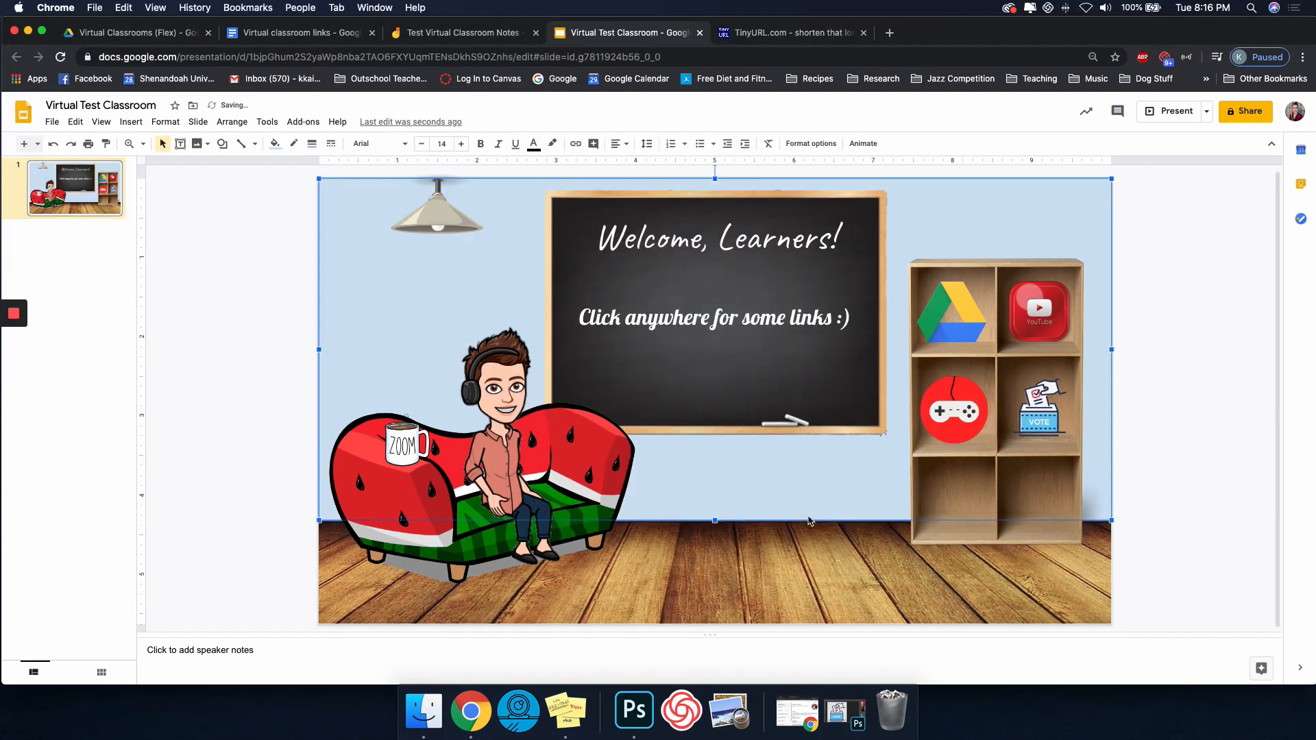
Add flower pot.png, shrink it into the middle-right shelf, and move the voting box to the lower-right shelf.
{"action": "left_click", "coordinate": [418, 706]}
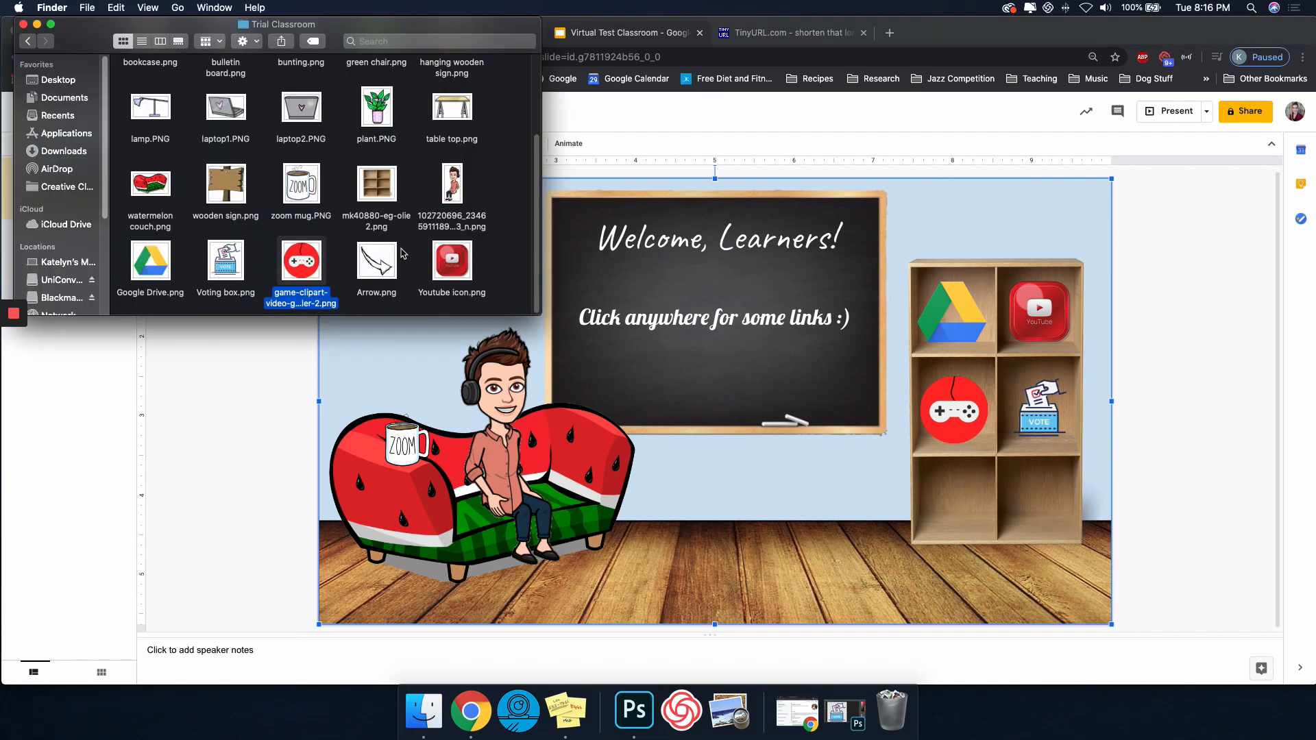
{"action": "scroll", "coordinate": [403, 254], "scroll_direction": "up", "scroll_amount": 4}
{"action": "left_click_drag", "start_coordinate": [382, 75], "coordinate": [820, 404]}
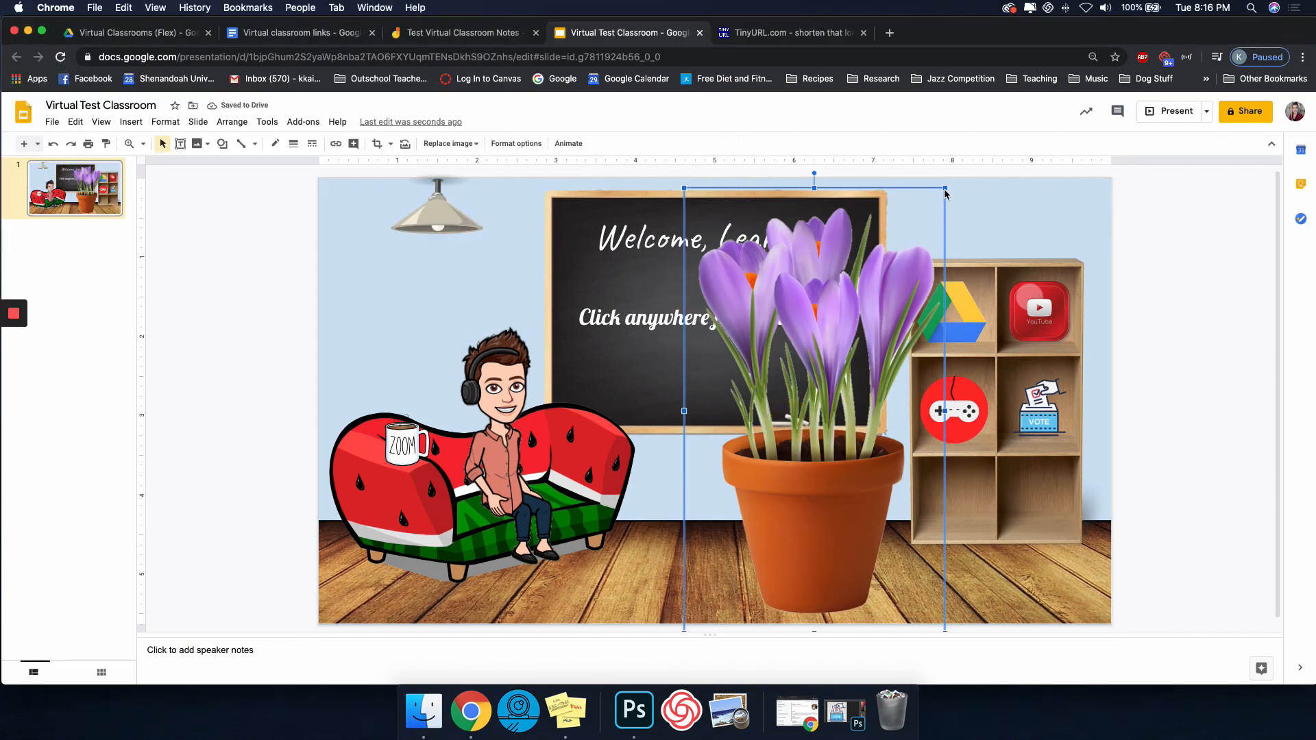
{"action": "left_click_drag", "start_coordinate": [946, 189], "coordinate": [966, 509]}
{"action": "left_click_drag", "start_coordinate": [1052, 424], "coordinate": [1047, 516]}
{"action": "left_click_drag", "start_coordinate": [950, 510], "coordinate": [1035, 411]}
{"action": "left_click", "coordinate": [1176, 404]}
{"action": "left_click", "coordinate": [423, 711]}
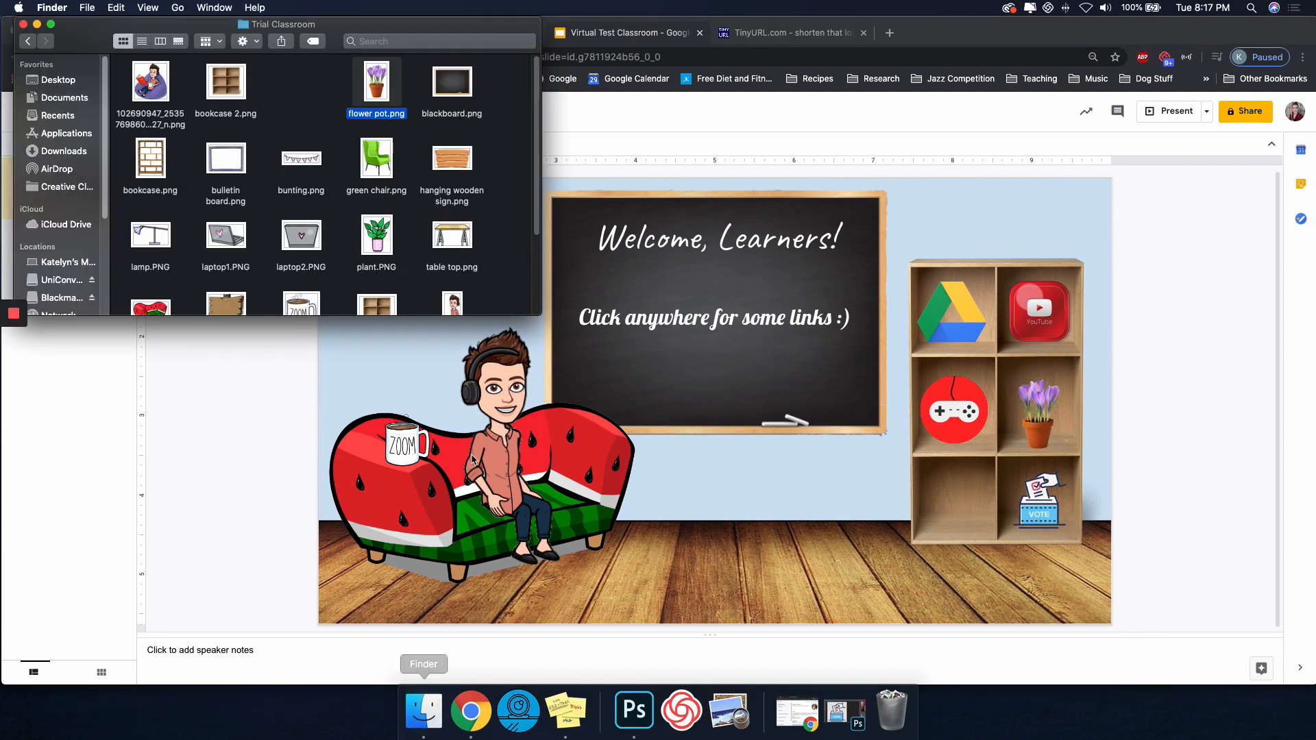
{"action": "scroll", "coordinate": [436, 254], "scroll_direction": "down", "scroll_amount": 3}
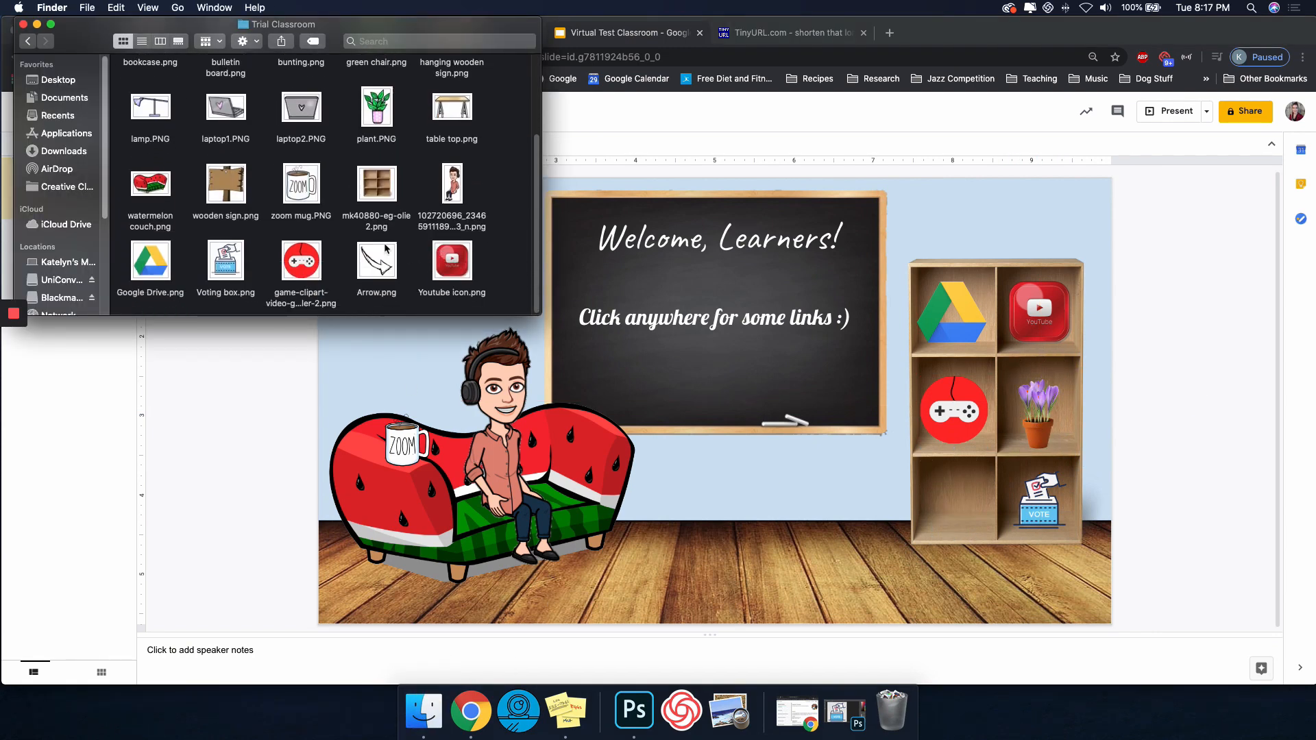
{"action": "scroll", "coordinate": [373, 242], "scroll_direction": "up", "scroll_amount": 3}
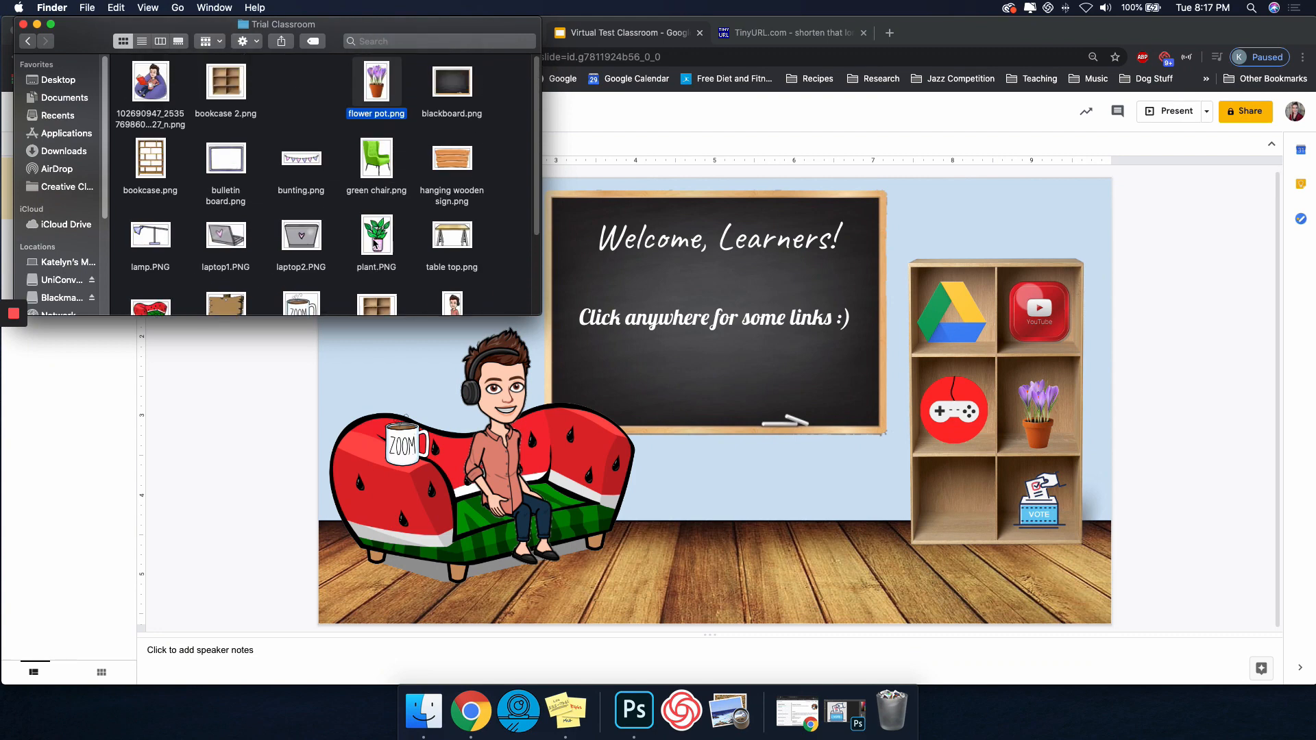
{"action": "scroll", "coordinate": [377, 242], "scroll_direction": "down", "scroll_amount": 3}
{"action": "left_click_drag", "start_coordinate": [452, 261], "coordinate": [867, 248]}
{"action": "right_click", "coordinate": [871, 330]}
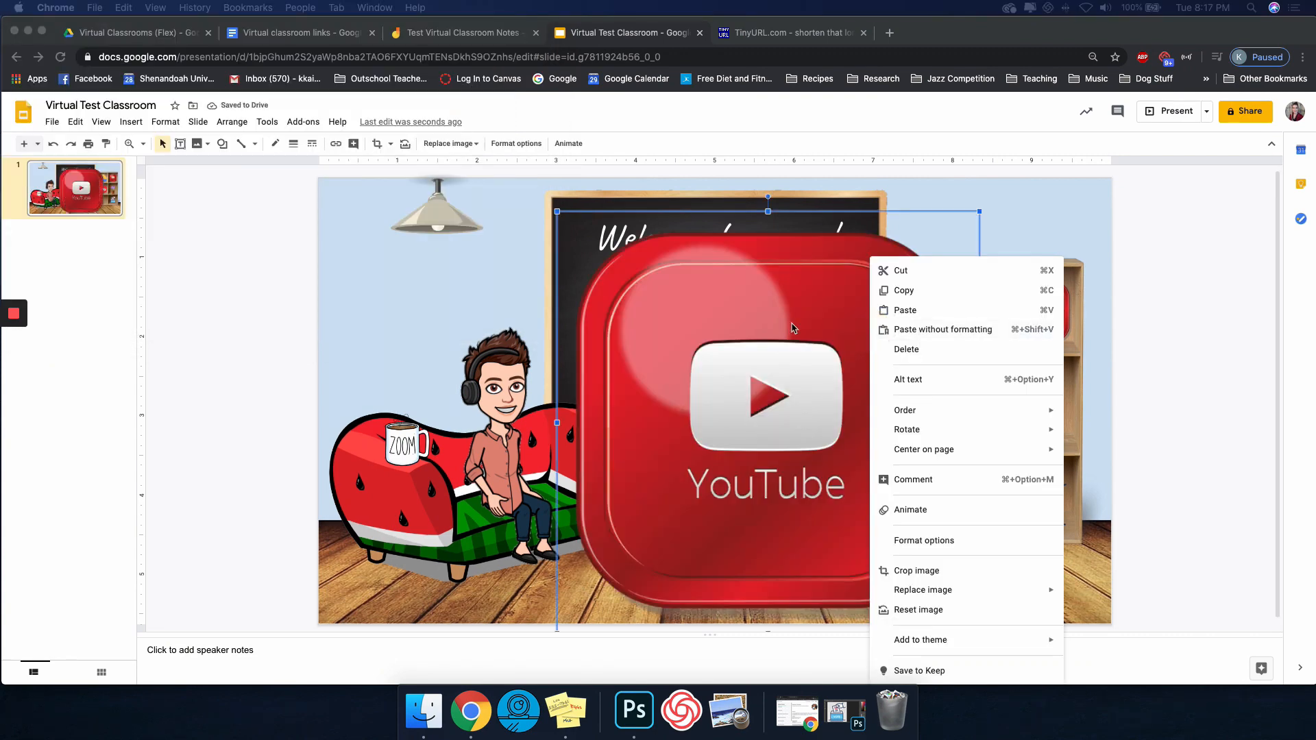
{"action": "left_click", "coordinate": [776, 323]}
{"action": "key", "text": "Delete"}
Duplicate the small YouTube icon in the bookcase and place the copy in the lower-left shelf.
{"action": "left_click", "coordinate": [1040, 310]}
{"action": "key", "text": "super+d"}
{"action": "left_click_drag", "start_coordinate": [1042, 326], "coordinate": [962, 500]}
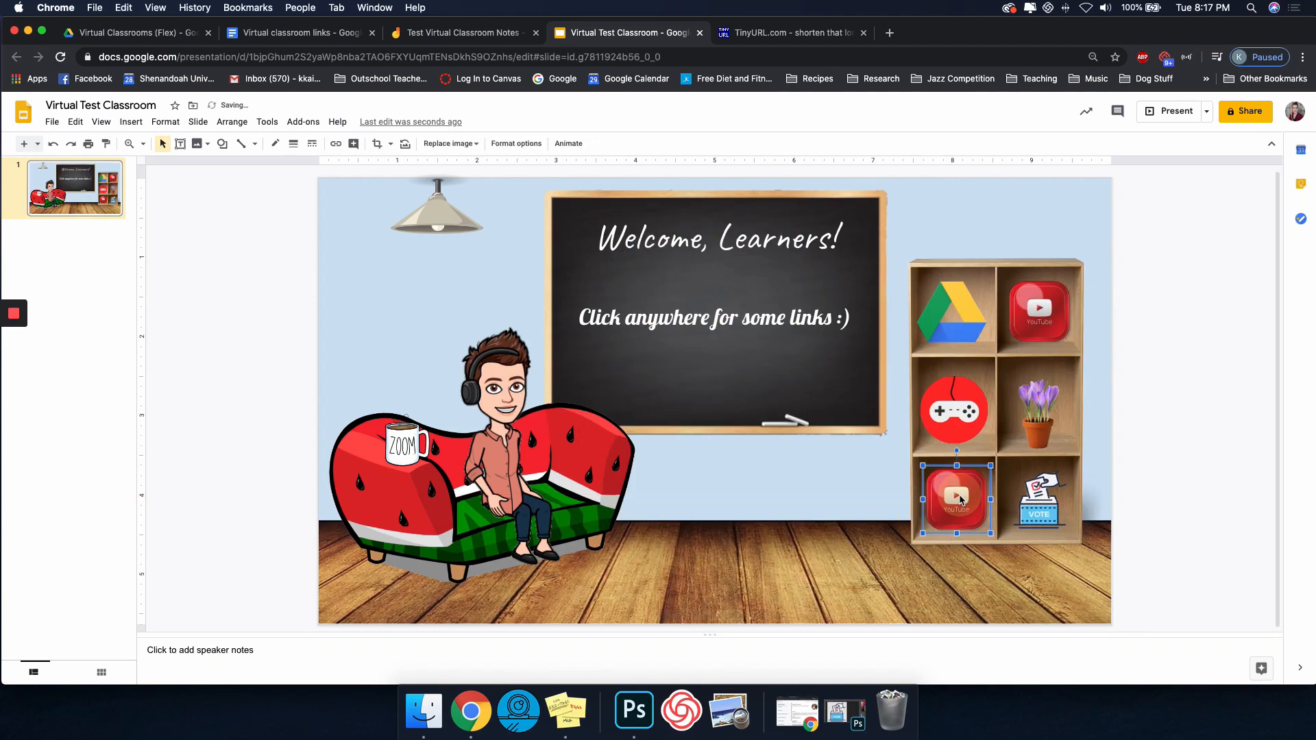
{"action": "left_click", "coordinate": [205, 167]}
Add bulletin board.png from the Trial Classroom folder, shrink it, and place it on the wall below the lamp.
{"action": "left_click", "coordinate": [124, 122]}
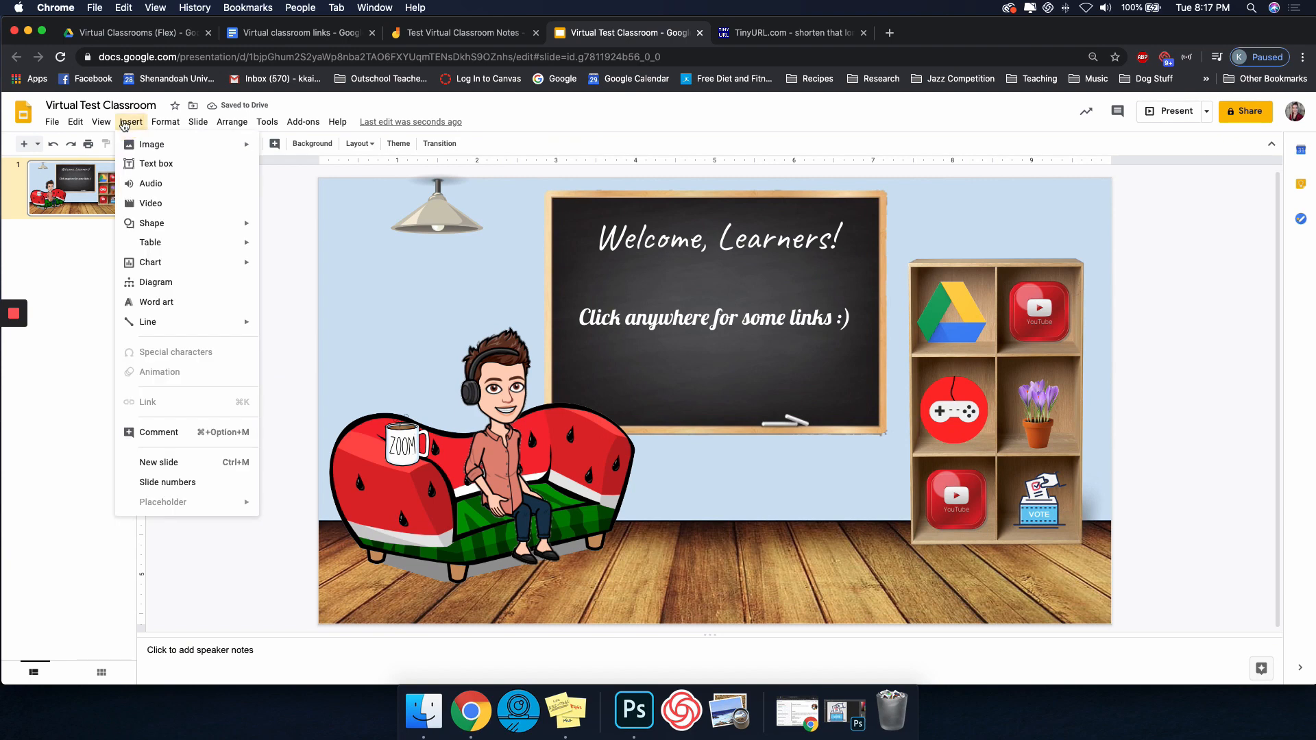
{"action": "left_click", "coordinate": [423, 711]}
{"action": "left_click_drag", "start_coordinate": [229, 160], "coordinate": [669, 381]}
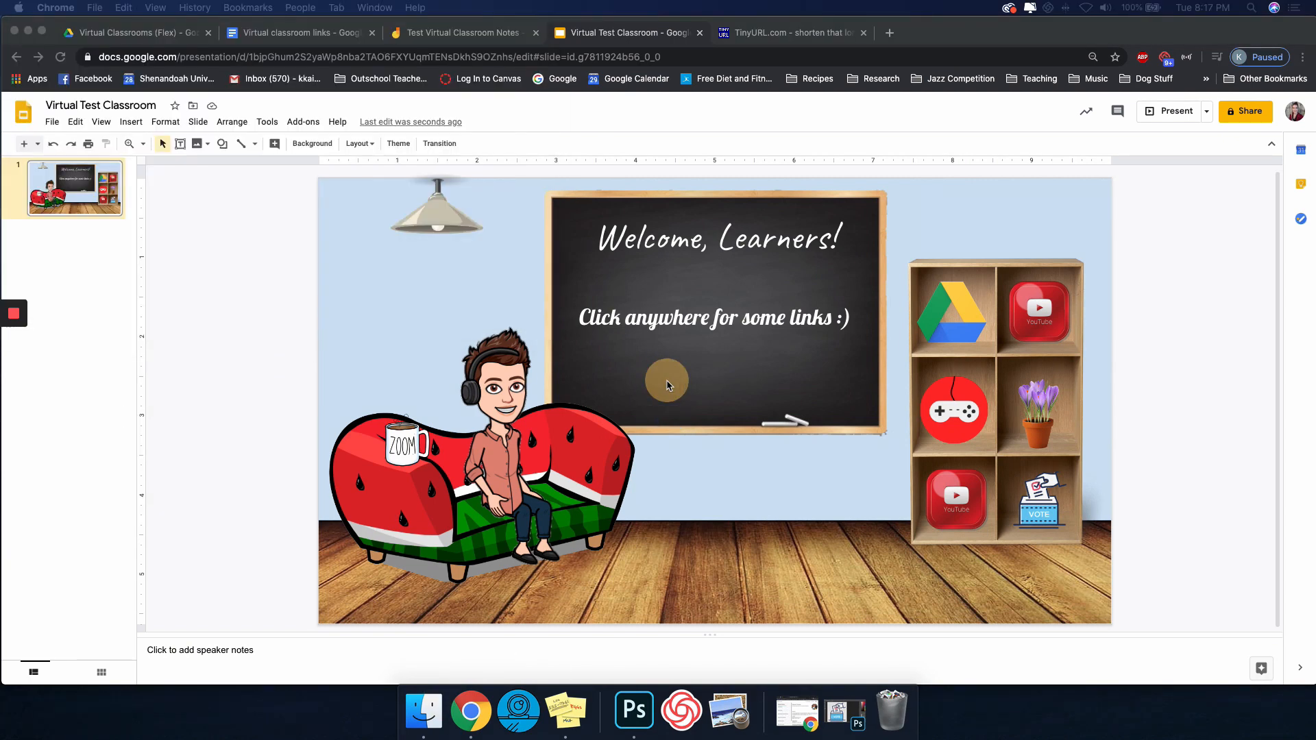
{"action": "left_click_drag", "start_coordinate": [885, 288], "coordinate": [899, 340]}
{"action": "left_click_drag", "start_coordinate": [979, 210], "coordinate": [458, 280]}
Insert a text box over the bulletin board reading "Leave me a note!".
{"action": "left_click", "coordinate": [131, 122]}
{"action": "left_click", "coordinate": [147, 162]}
{"action": "left_click", "coordinate": [405, 275]}
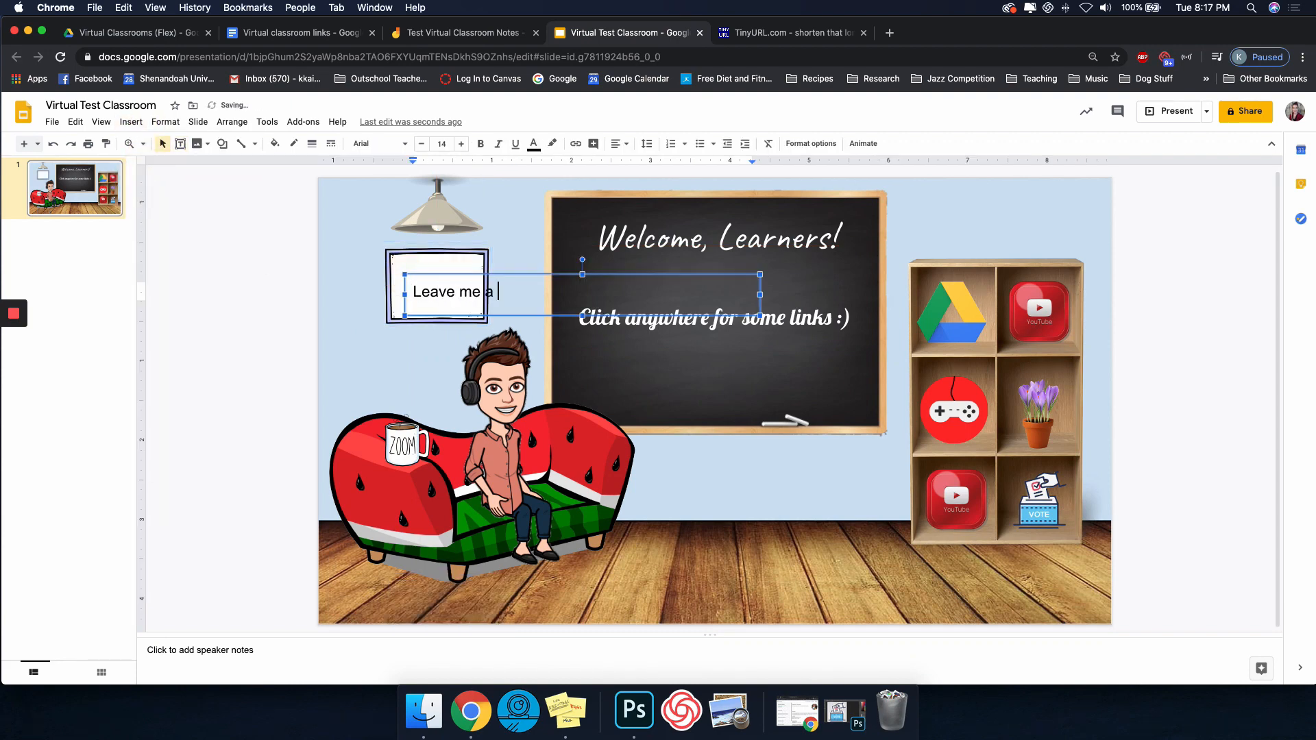
Set the note text in the Pacifico font, then narrow its text box and position it inside the bulletin board frame.
{"action": "left_click_drag", "start_coordinate": [479, 297], "coordinate": [541, 297]}
{"action": "left_click", "coordinate": [461, 144]}
{"action": "left_click", "coordinate": [461, 144]}
{"action": "left_click", "coordinate": [380, 144]}
{"action": "left_click", "coordinate": [388, 298]}
{"action": "left_click_drag", "start_coordinate": [760, 295], "coordinate": [484, 295]}
{"action": "left_click_drag", "start_coordinate": [394, 298], "coordinate": [436, 254]}
Center the "Leave me a note!" text and set its font size to 18.
{"action": "left_click", "coordinate": [432, 274]}
{"action": "key", "text": "super+a"}
{"action": "left_click", "coordinate": [619, 146]}
{"action": "left_click", "coordinate": [635, 165]}
{"action": "left_click", "coordinate": [460, 144]}
{"action": "left_click", "coordinate": [460, 143]}
{"action": "left_click", "coordinate": [461, 143]}
{"action": "left_click", "coordinate": [425, 147]}
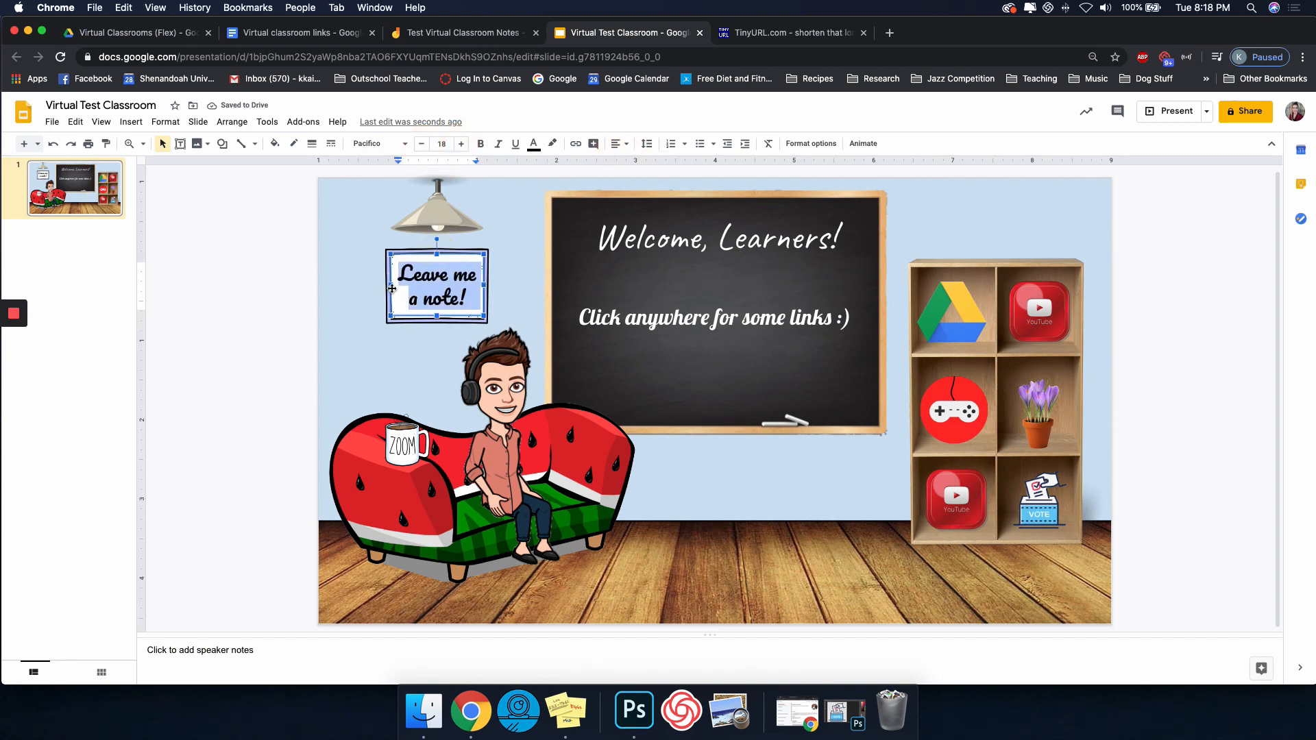
{"action": "left_click", "coordinate": [253, 305]}
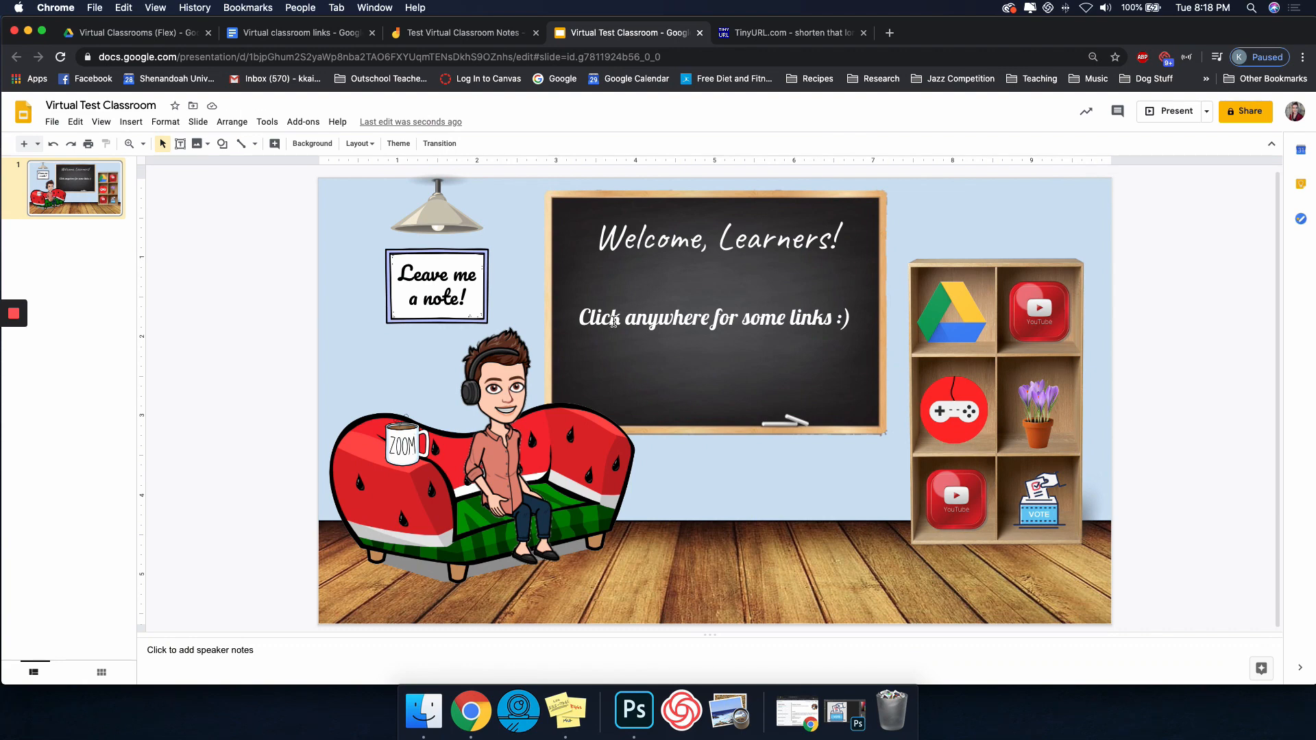
Copy the Jamboard link from the Virtual classroom links document and apply it to the bulletin board image.
{"action": "key", "text": "super+2"}
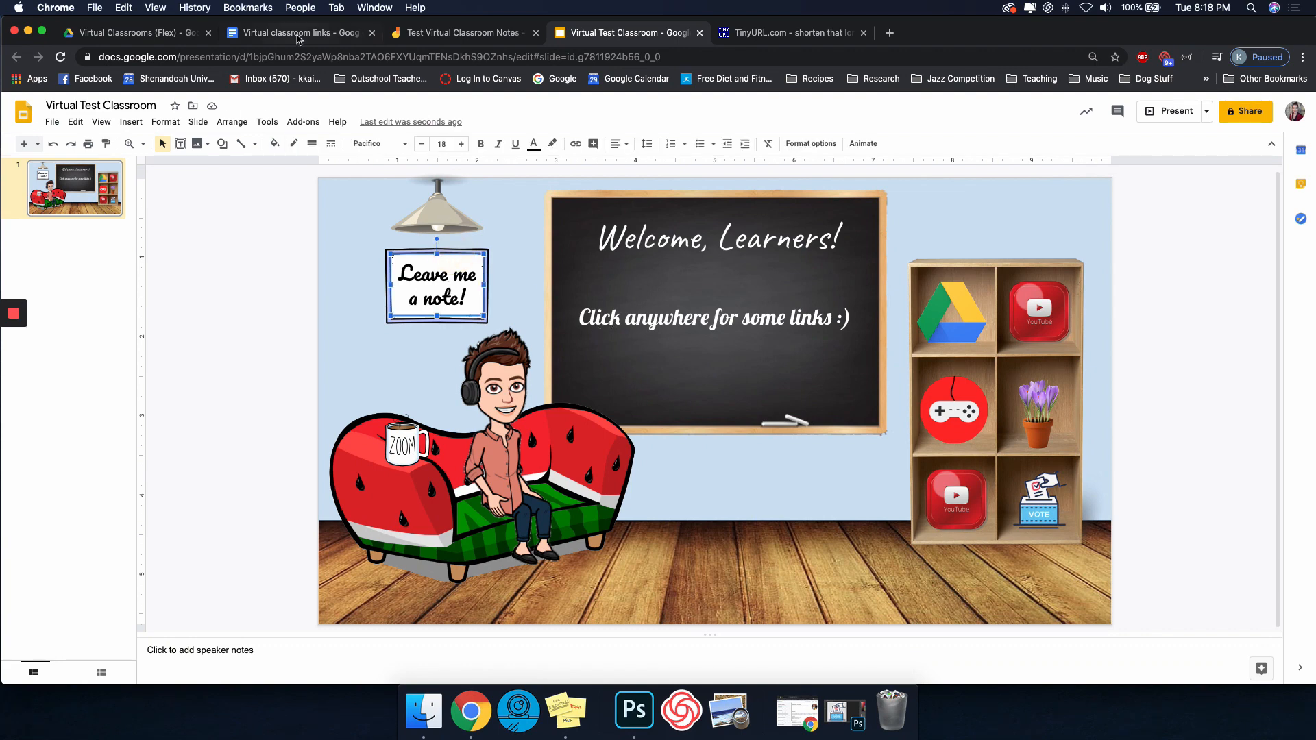
{"action": "left_click", "coordinate": [500, 359]}
{"action": "left_click", "coordinate": [603, 391]}
{"action": "left_click", "coordinate": [464, 33]}
{"action": "left_click", "coordinate": [596, 32]}
{"action": "left_click", "coordinate": [480, 260]}
{"action": "left_click", "coordinate": [131, 121]}
{"action": "left_click", "coordinate": [172, 402]}
{"action": "right_click", "coordinate": [453, 354]}
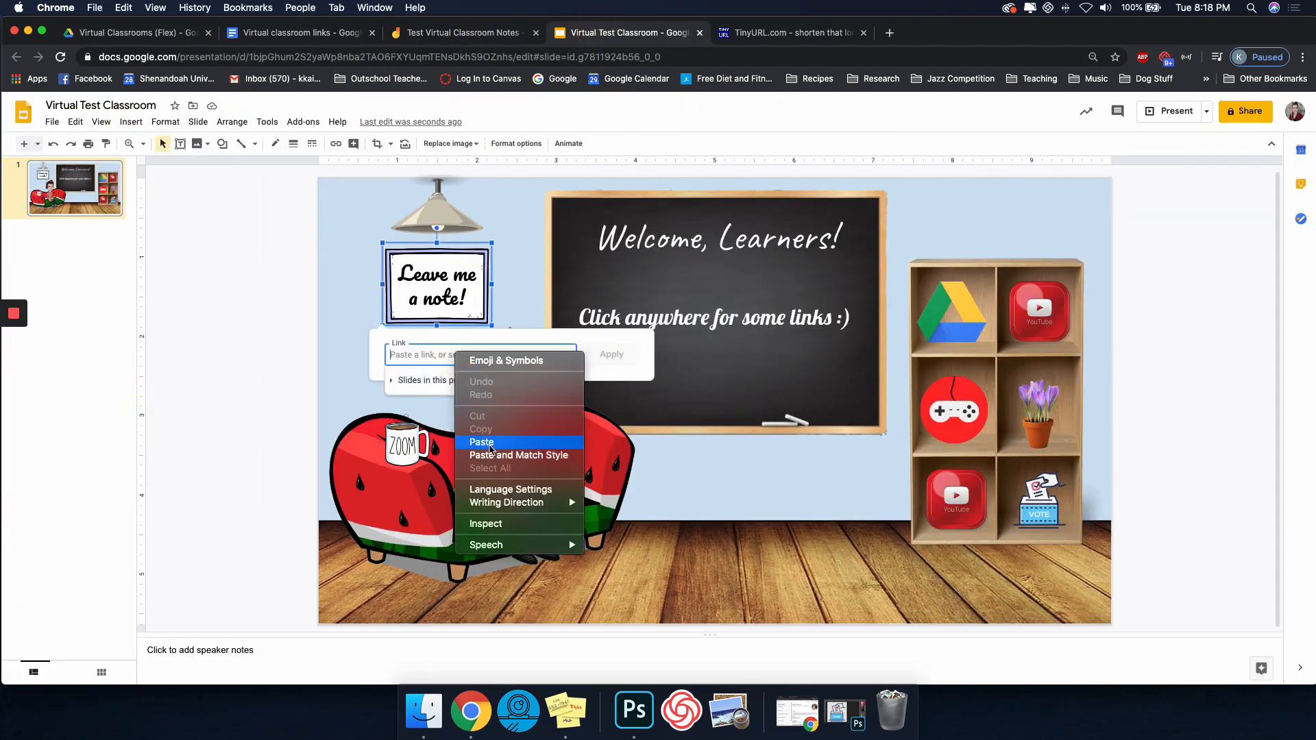
{"action": "left_click", "coordinate": [480, 441]}
{"action": "left_click", "coordinate": [611, 355]}
Copy the welcome video link from the Virtual classroom links document and apply it to the blackboard image.
{"action": "left_click", "coordinate": [279, 33]}
{"action": "left_click", "coordinate": [617, 236]}
{"action": "left_click", "coordinate": [739, 251]}
{"action": "left_click", "coordinate": [597, 33]}
{"action": "left_click", "coordinate": [560, 199]}
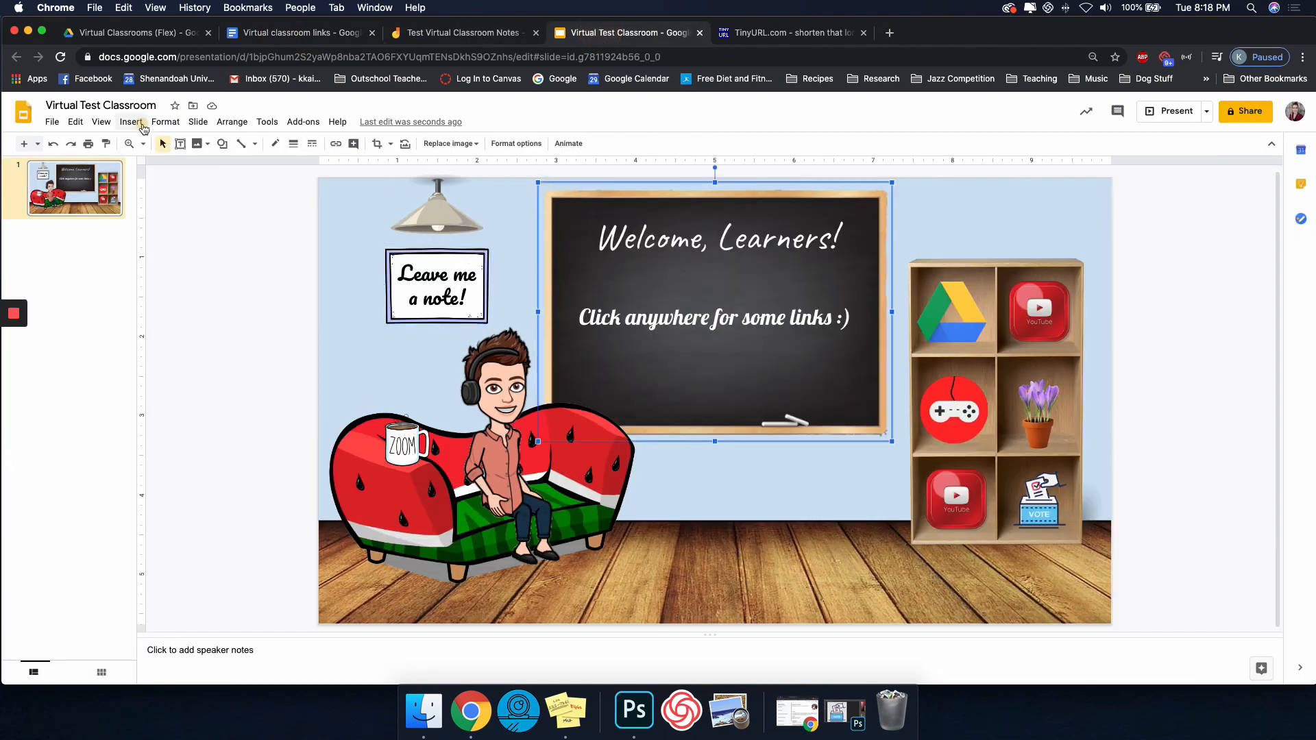
{"action": "left_click", "coordinate": [131, 121]}
{"action": "left_click", "coordinate": [171, 402]}
{"action": "right_click", "coordinate": [587, 464]}
{"action": "left_click", "coordinate": [615, 556]}
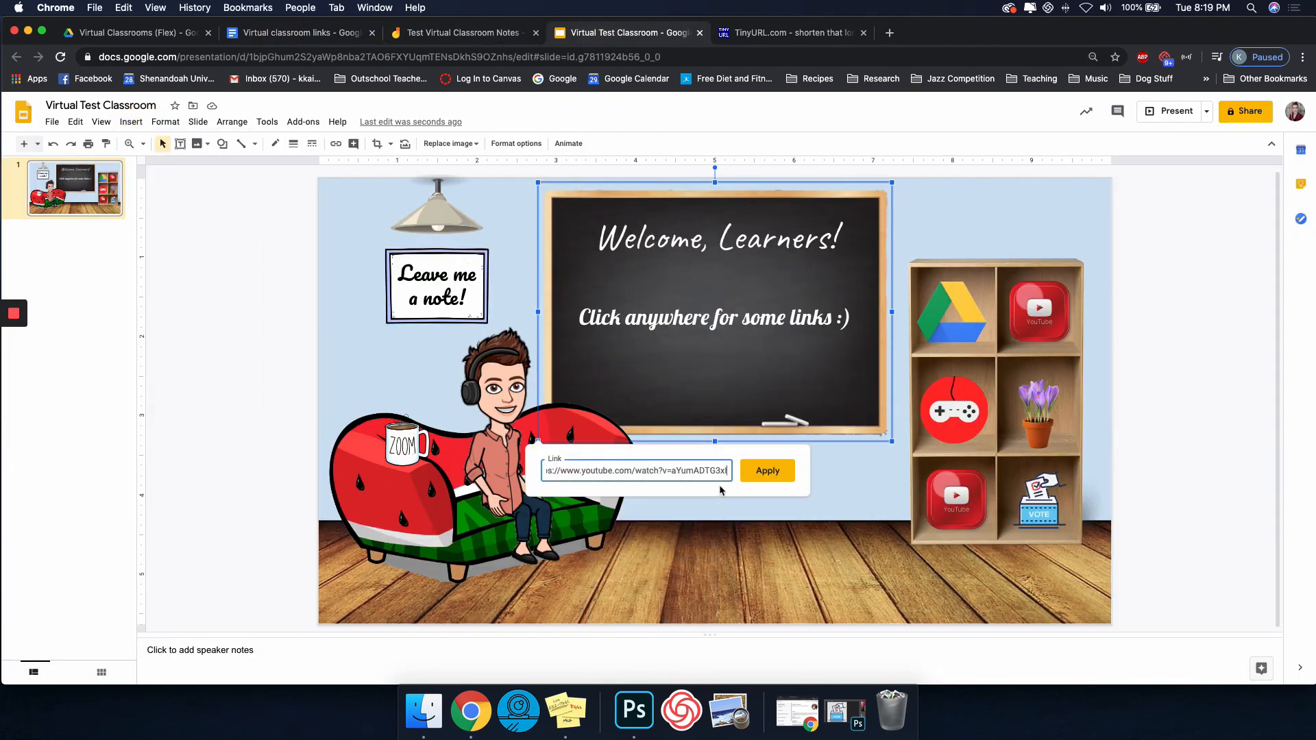
{"action": "left_click", "coordinate": [762, 472]}
Copy the About me video link from the Virtual classroom links document and apply it to the seated avatar.
{"action": "left_click", "coordinate": [301, 32]}
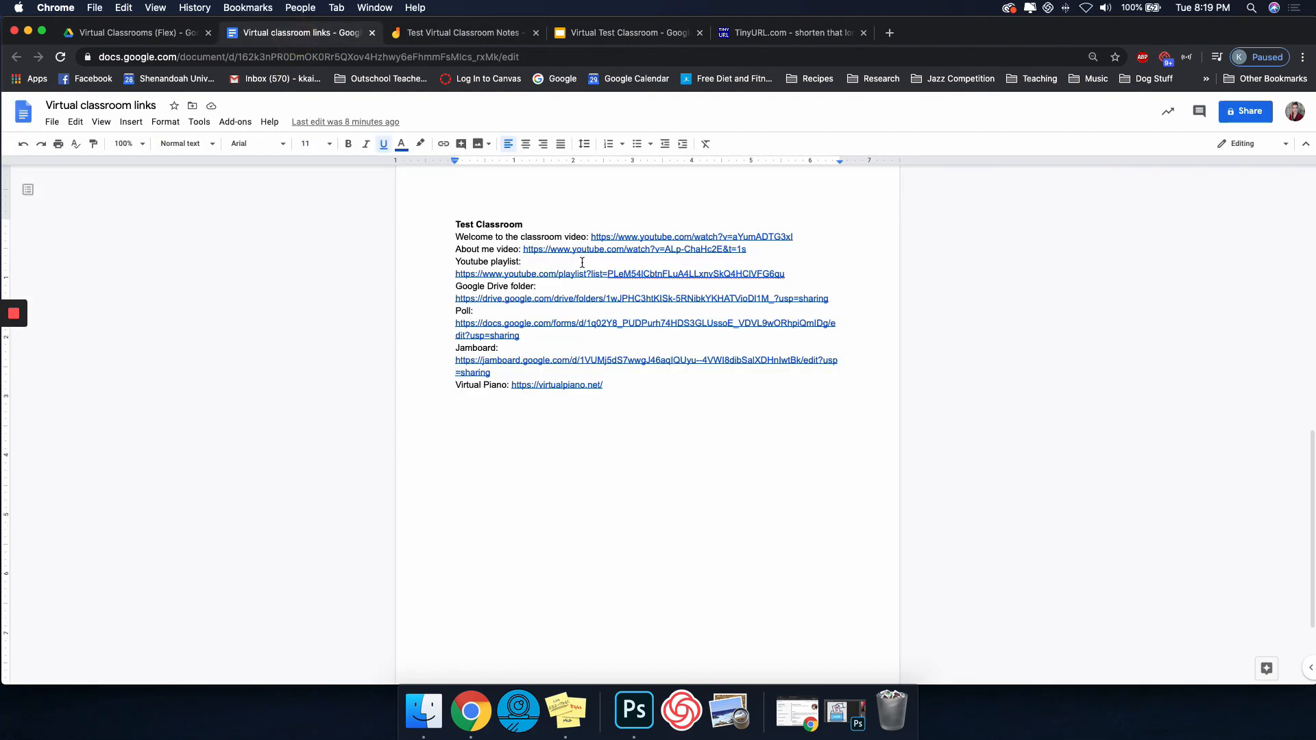
{"action": "left_click", "coordinate": [590, 34]}
{"action": "left_click", "coordinate": [131, 121]}
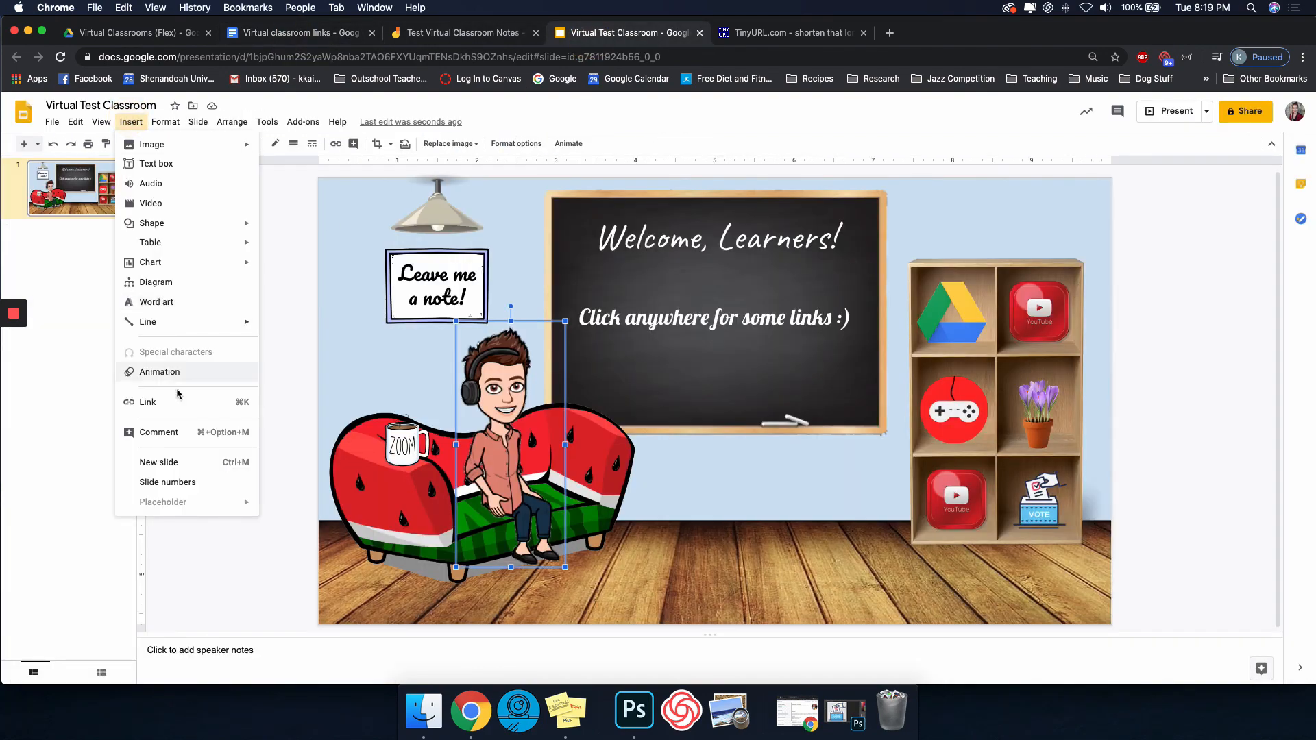
{"action": "left_click", "coordinate": [171, 402]}
{"action": "left_click", "coordinate": [534, 596]}
{"action": "key", "text": "super+v"}
{"action": "left_click", "coordinate": [673, 595]}
Link the Google Drive icon in the bookcase to the Google Drive folder URL from the Virtual classroom links document.
{"action": "left_click", "coordinate": [944, 313]}
{"action": "left_click", "coordinate": [301, 36]}
{"action": "left_click", "coordinate": [491, 302]}
{"action": "left_click", "coordinate": [598, 316]}
{"action": "left_click", "coordinate": [617, 32]}
{"action": "left_click", "coordinate": [131, 121]}
{"action": "left_click", "coordinate": [147, 402]}
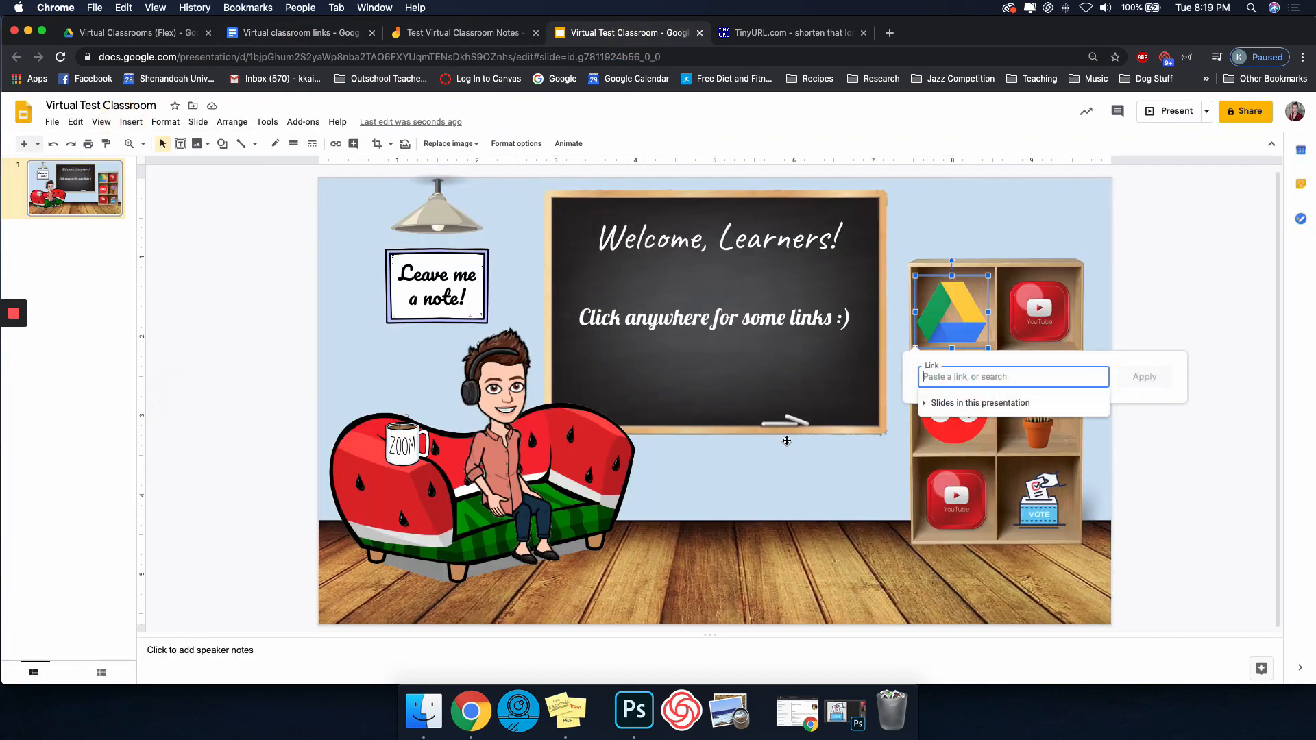
{"action": "key", "text": "super+v"}
Link the upper-right YouTube icon to the YouTube playlist URL from the Virtual classroom links document.
{"action": "left_click", "coordinate": [333, 36]}
{"action": "left_click", "coordinate": [480, 275]}
{"action": "left_click", "coordinate": [602, 293]}
{"action": "left_click", "coordinate": [617, 33]}
{"action": "left_click", "coordinate": [1059, 314]}
{"action": "key", "text": "super+k"}
{"action": "key", "text": "super+v"}
{"action": "left_click", "coordinate": [1228, 375]}
Link the game controller icon to the Virtual Piano URL from the Virtual classroom links document.
{"action": "left_click", "coordinate": [302, 33]}
{"action": "left_click", "coordinate": [559, 384]}
{"action": "left_click", "coordinate": [659, 406]}
{"action": "left_click", "coordinate": [604, 32]}
{"action": "left_click", "coordinate": [955, 411]}
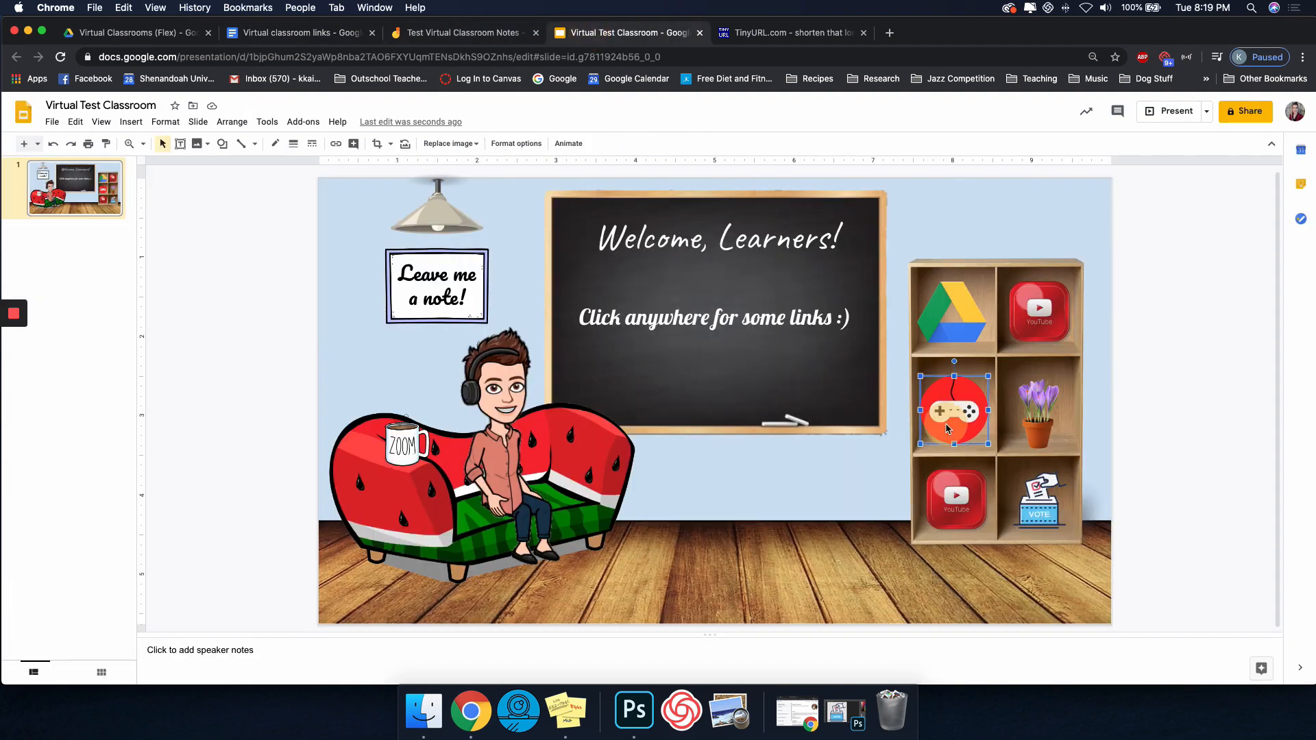
{"action": "key", "text": "super+k"}
{"action": "key", "text": "super+v"}
{"action": "key", "text": "Return"}
Link the voting box image to the poll form URL from the Virtual classroom links document.
{"action": "left_click", "coordinate": [1026, 500]}
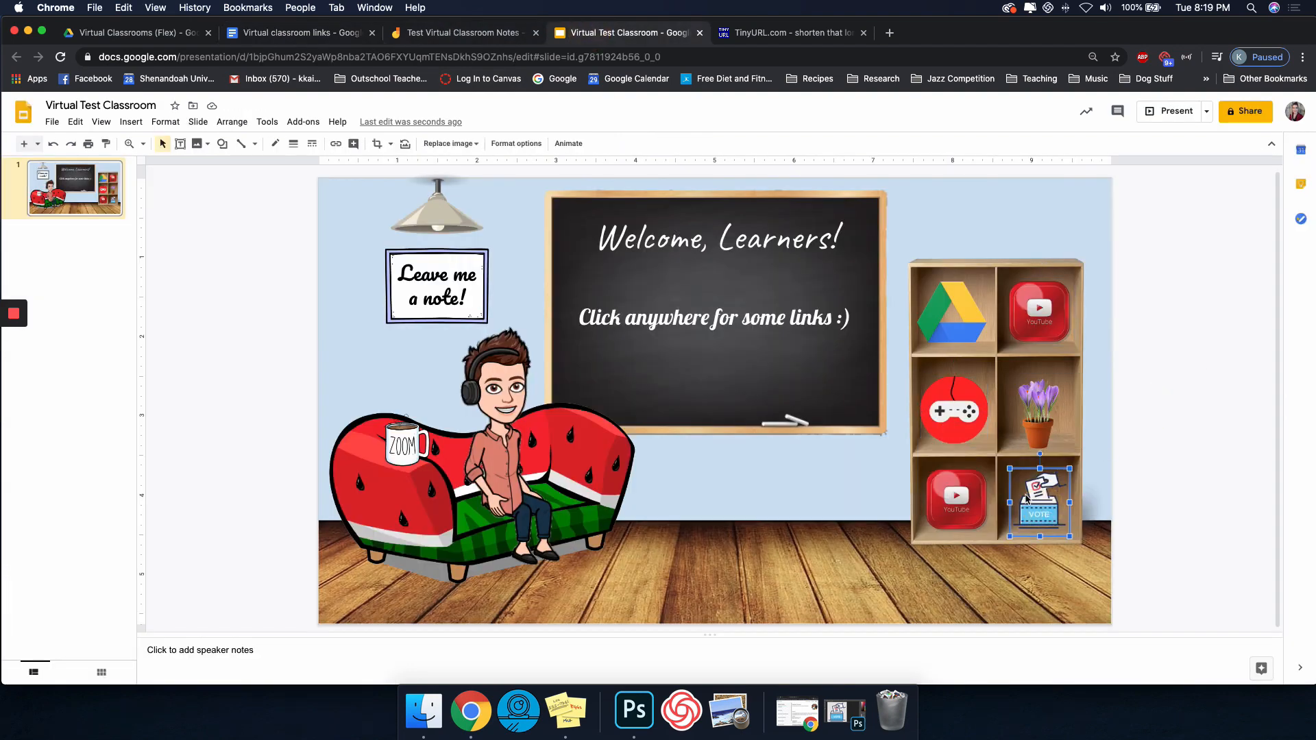
{"action": "key", "text": "super+k"}
{"action": "left_click", "coordinate": [302, 32]}
{"action": "left_click", "coordinate": [493, 327]}
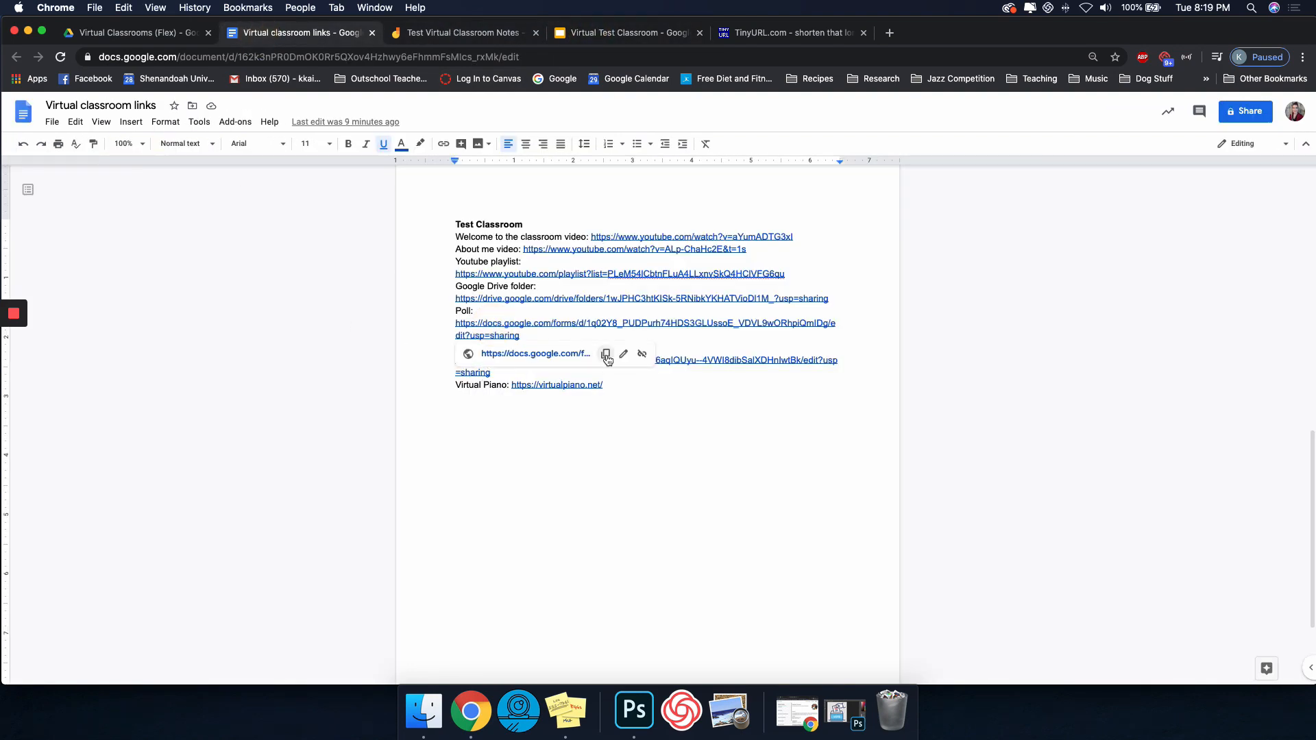
{"action": "left_click", "coordinate": [603, 32]}
{"action": "key", "text": "super+v"}
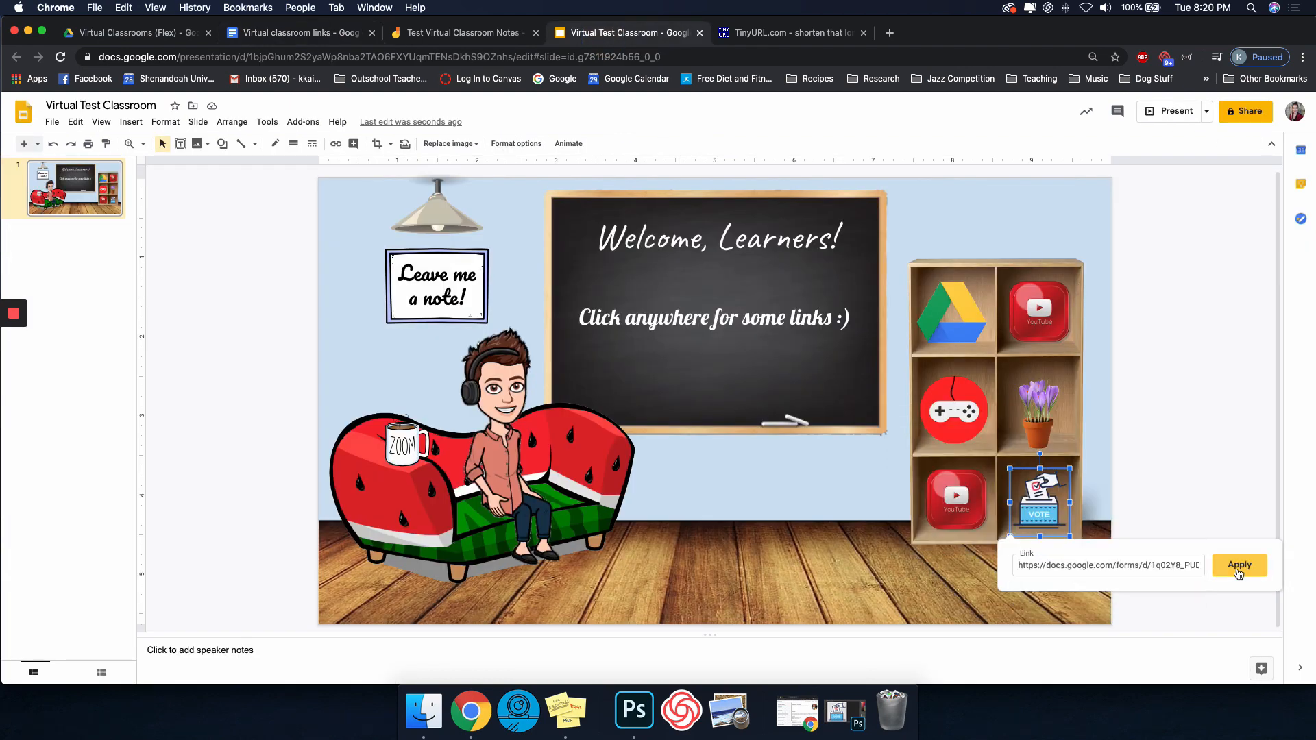
{"action": "left_click", "coordinate": [1238, 569]}
{"action": "left_click", "coordinate": [1191, 459]}
Search the web for "coffee gif" in a new browser tab and open the Italian Coffee GIF by BYK Digital.
{"action": "left_click", "coordinate": [891, 33]}
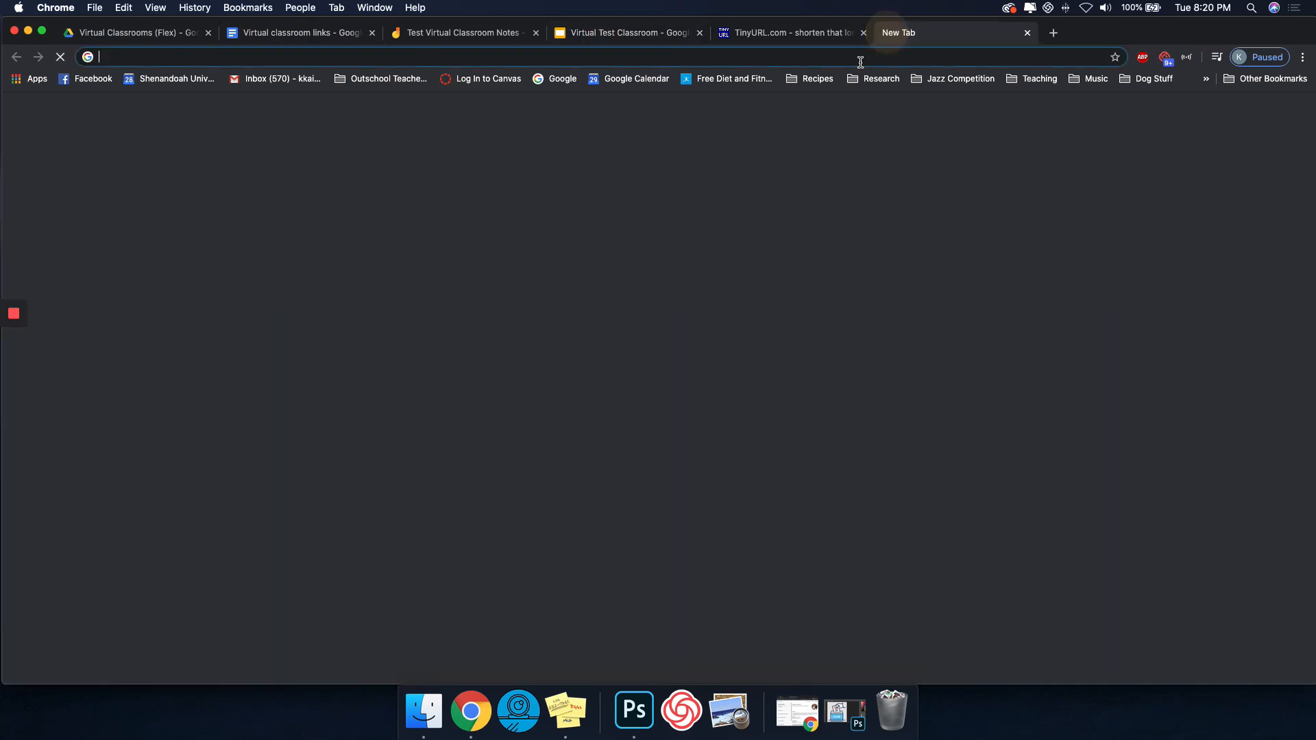
{"action": "type", "text": "coffee gif"}
{"action": "key", "text": "Return"}
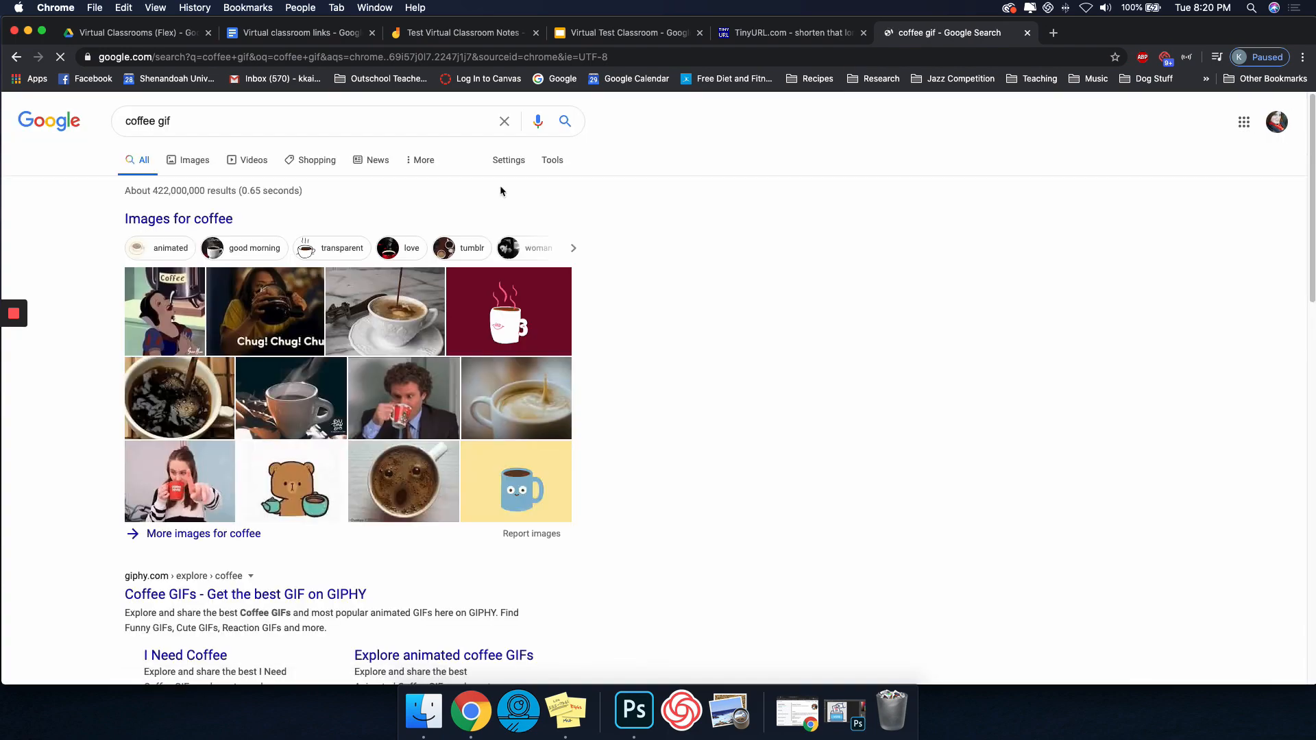
{"action": "left_click", "coordinate": [367, 314]}
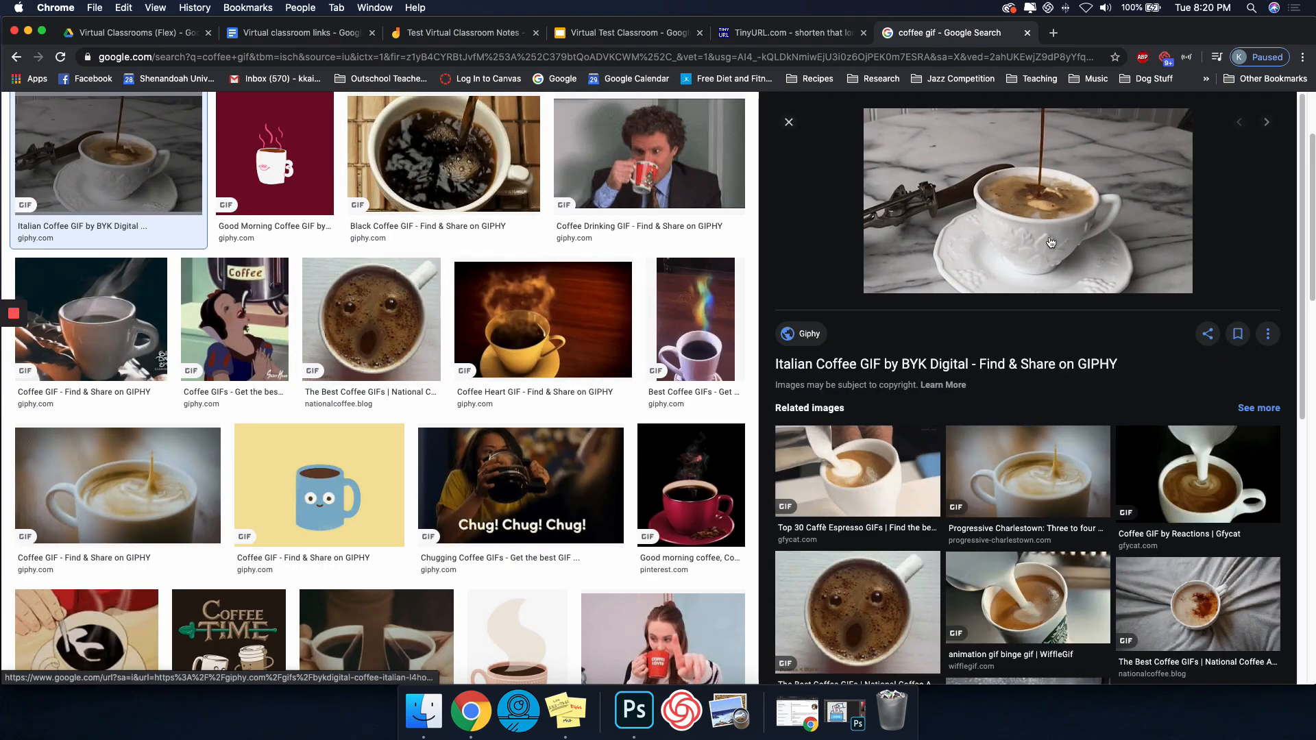
Save the Italian coffee GIF to the Furniture folder under the name coffee gif.
{"action": "right_click", "coordinate": [999, 192]}
{"action": "left_click", "coordinate": [1015, 301]}
{"action": "type", "text": "coffee gif"}
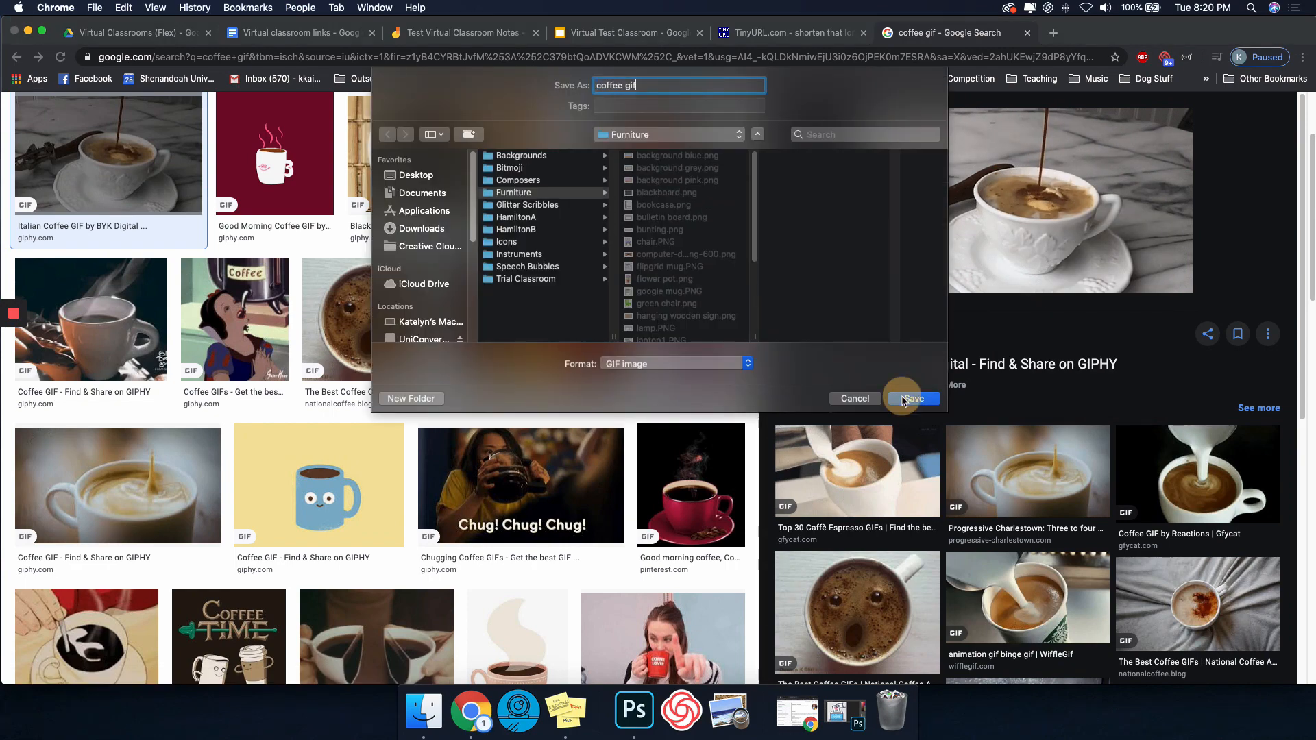
{"action": "left_click", "coordinate": [904, 401]}
Upload coffee gif.gif to the Virtual Classrooms (Flex) folder in Google Drive.
{"action": "left_click", "coordinate": [131, 32]}
{"action": "left_click", "coordinate": [55, 166]}
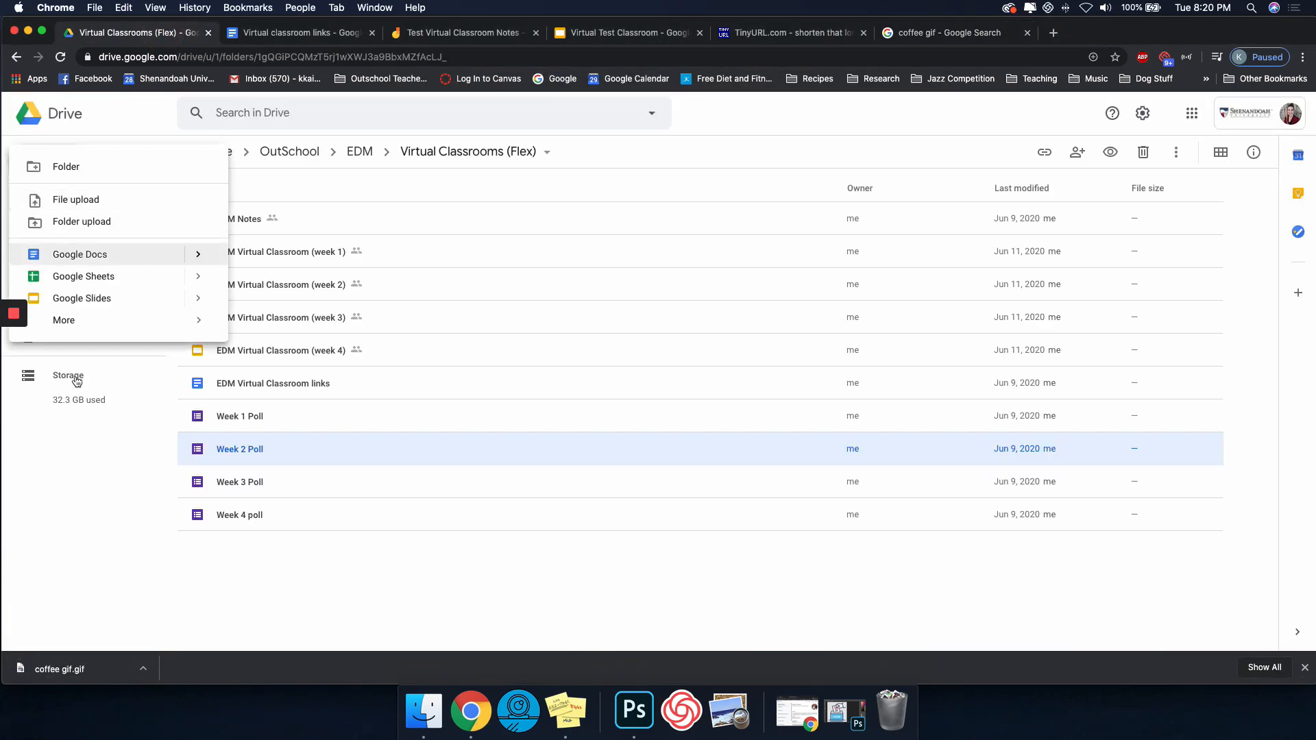
{"action": "left_click", "coordinate": [83, 402]}
{"action": "left_click_drag", "start_coordinate": [96, 666], "coordinate": [362, 286]}
{"action": "left_click", "coordinate": [17, 57]}
{"action": "left_click_drag", "start_coordinate": [69, 669], "coordinate": [361, 409]}
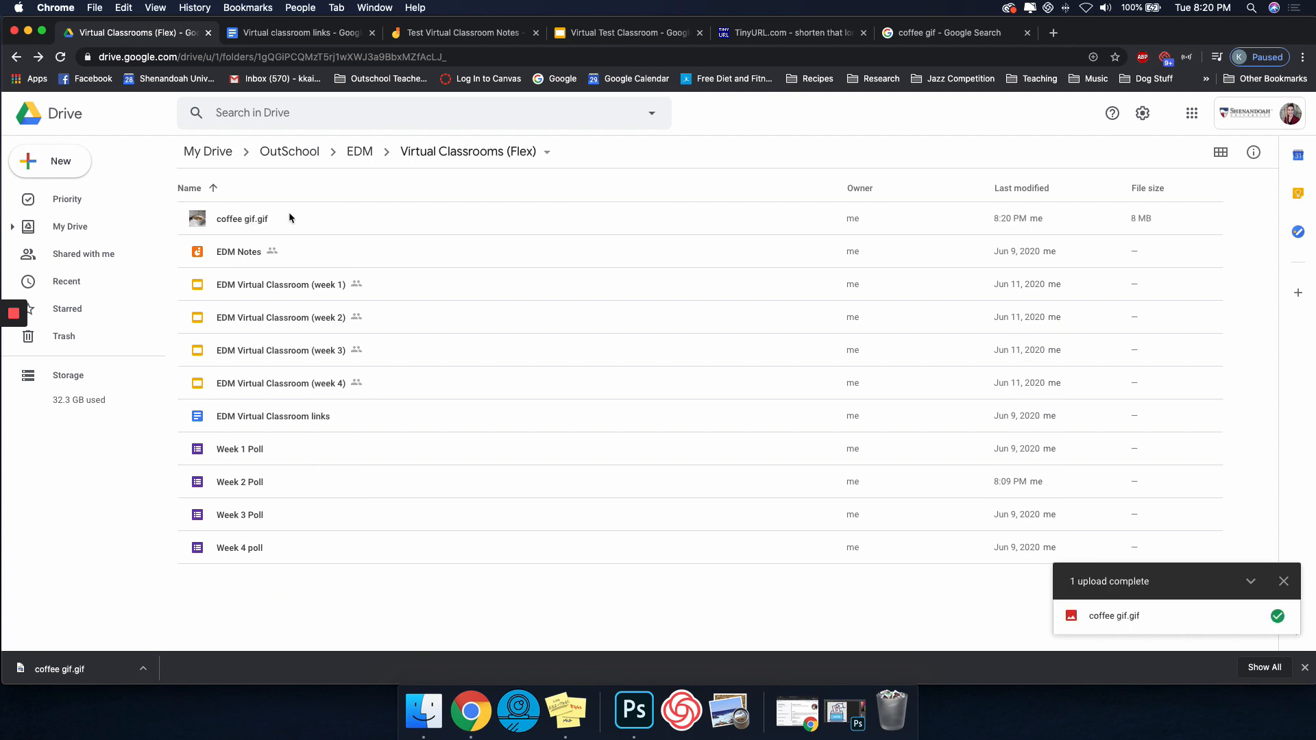
Change the link access of coffee gif.gif in Drive from Restricted to a broader audience and copy its sharing link.
{"action": "right_click", "coordinate": [288, 213]}
{"action": "left_click", "coordinate": [368, 292]}
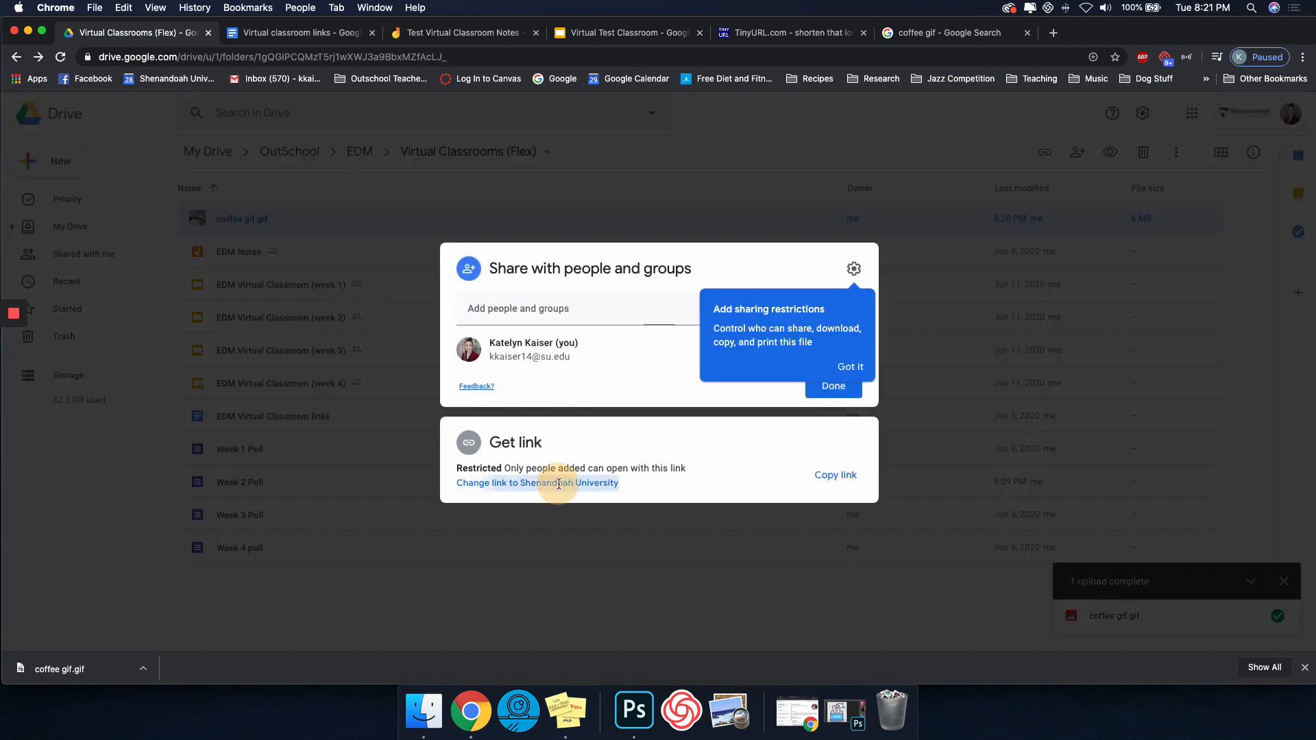
{"action": "left_click", "coordinate": [558, 483]}
{"action": "left_click", "coordinate": [590, 408]}
{"action": "left_click", "coordinate": [589, 497]}
{"action": "left_click", "coordinate": [836, 371]}
{"action": "left_click", "coordinate": [833, 497]}
Link the Zoom mug image on the Virtual Test Classroom slide to the coffee gif.gif sharing link.
{"action": "left_click", "coordinate": [595, 33]}
{"action": "left_click", "coordinate": [428, 427]}
{"action": "key", "text": "ctrl+k"}
{"action": "key", "text": "ctrl+v"}
{"action": "left_click", "coordinate": [651, 478]}
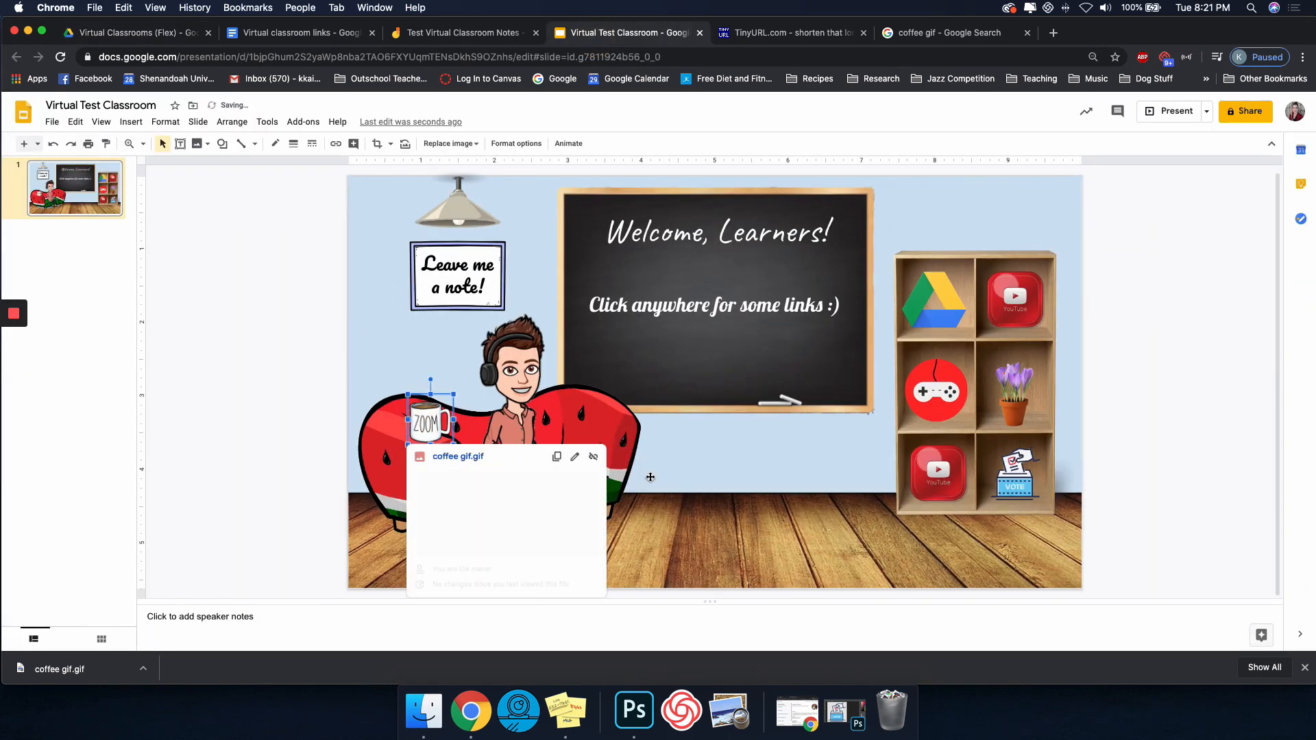
{"action": "left_click", "coordinate": [302, 388]}
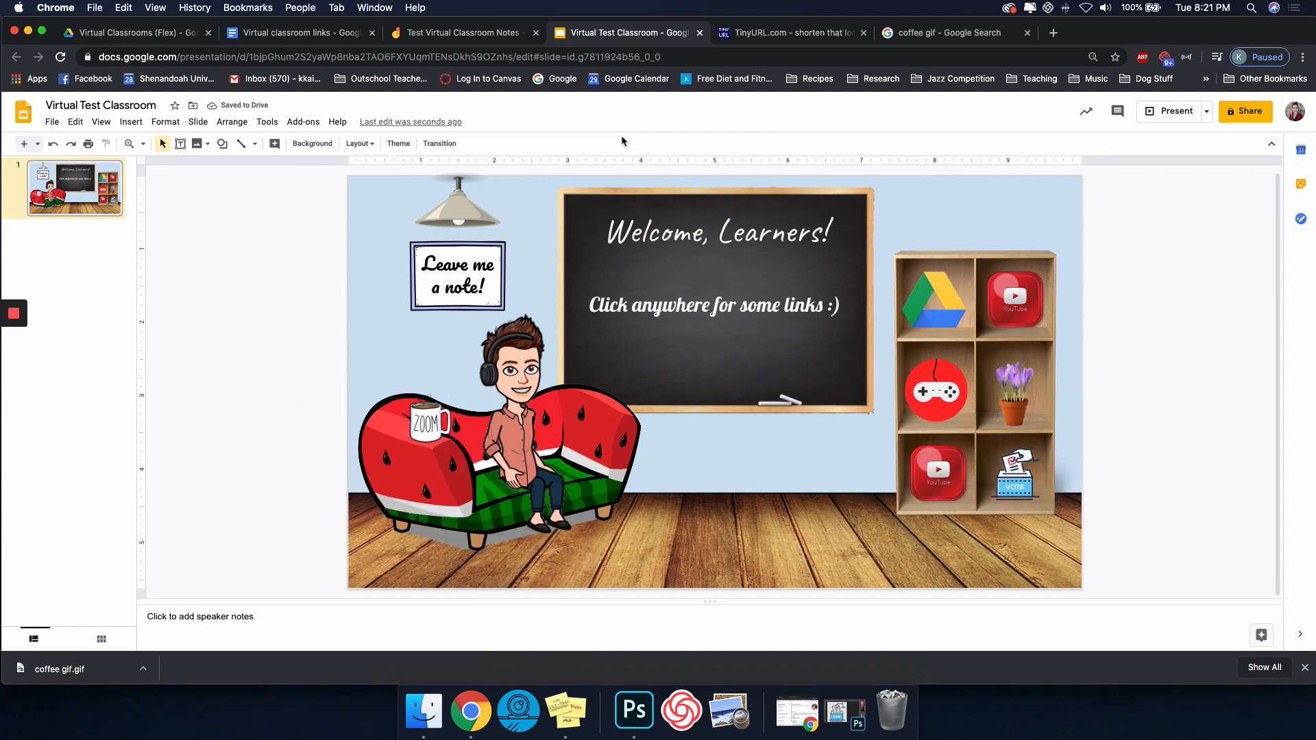
Broaden the link sharing permission of the Virtual Test Classroom presentation.
{"action": "left_click", "coordinate": [1246, 111]}
{"action": "left_click", "coordinate": [594, 477]}
{"action": "left_click", "coordinate": [548, 420]}
{"action": "left_click", "coordinate": [590, 500]}
{"action": "left_click", "coordinate": [816, 464]}
Publish the presentation to the web, starting the slideshow as soon as the player loads, and paste its link into the Virtual classroom links document.
{"action": "left_click", "coordinate": [54, 122]}
{"action": "left_click", "coordinate": [112, 442]}
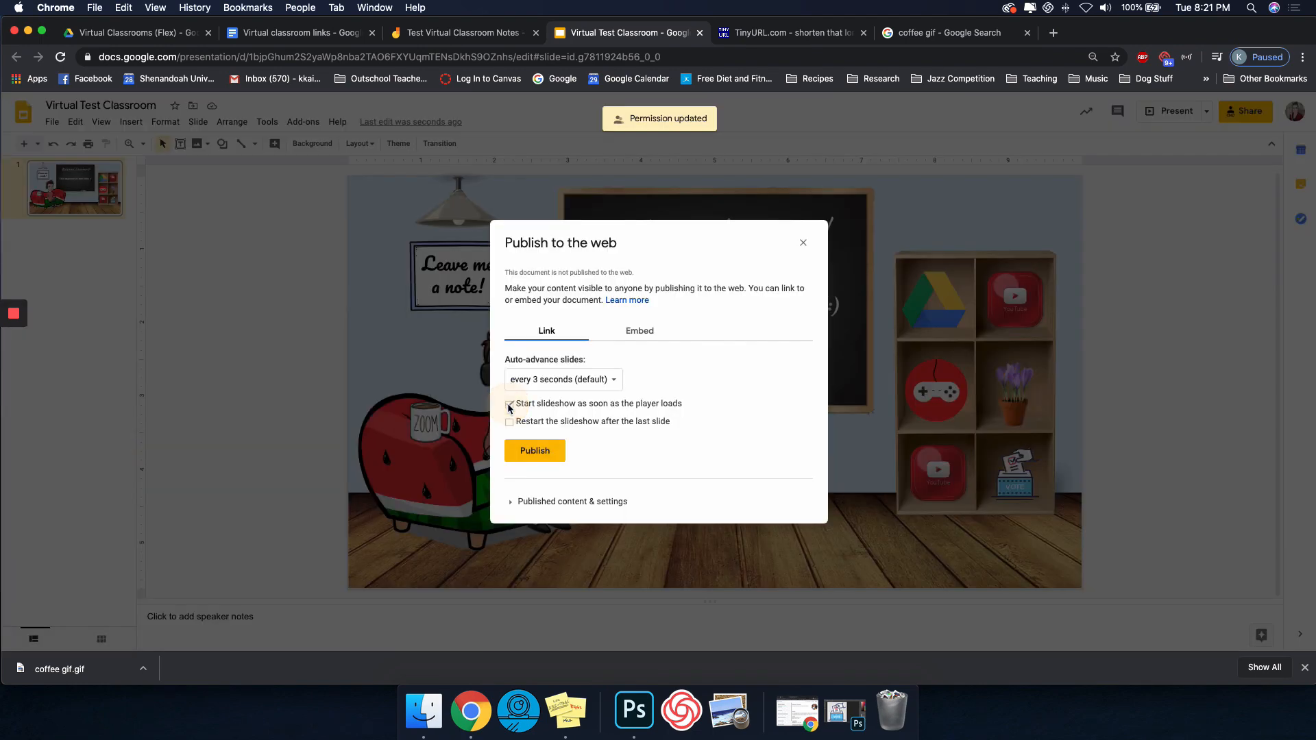
{"action": "left_click", "coordinate": [535, 451]}
{"action": "left_click", "coordinate": [786, 140]}
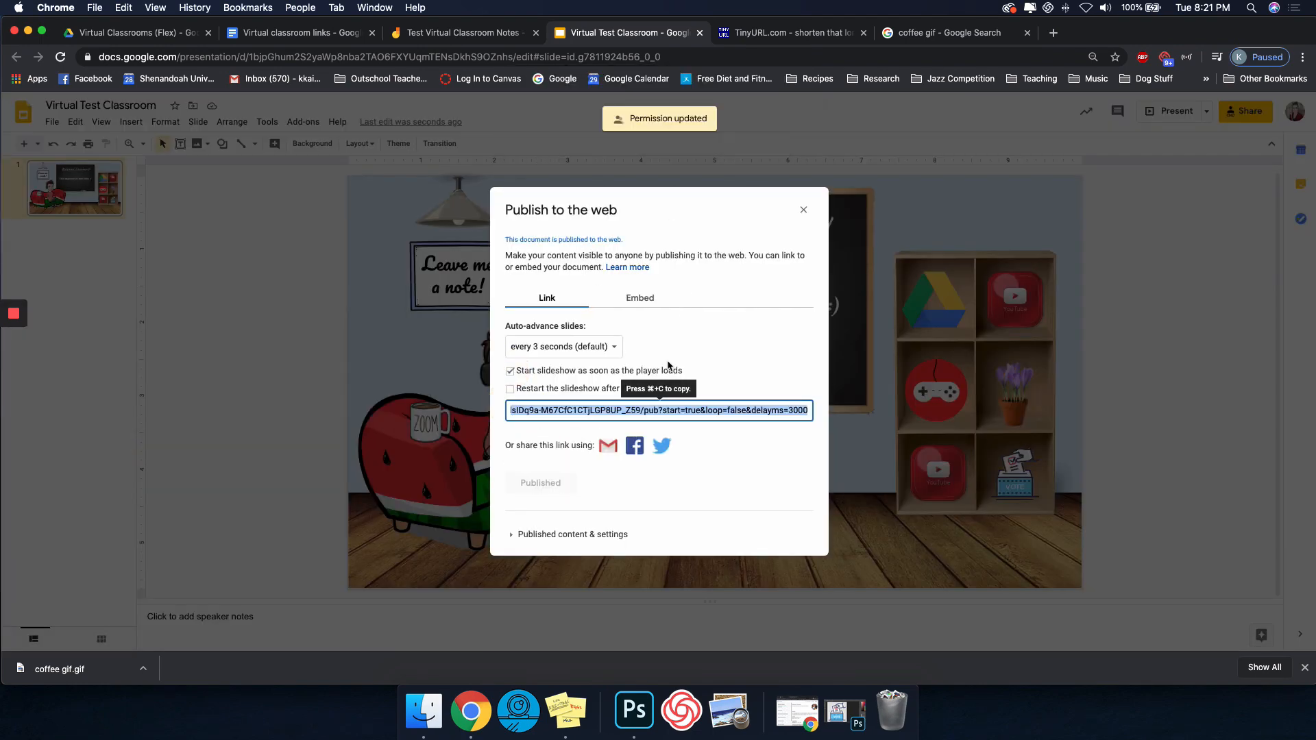
{"action": "left_click", "coordinate": [299, 34]}
{"action": "key", "text": "super+v"}
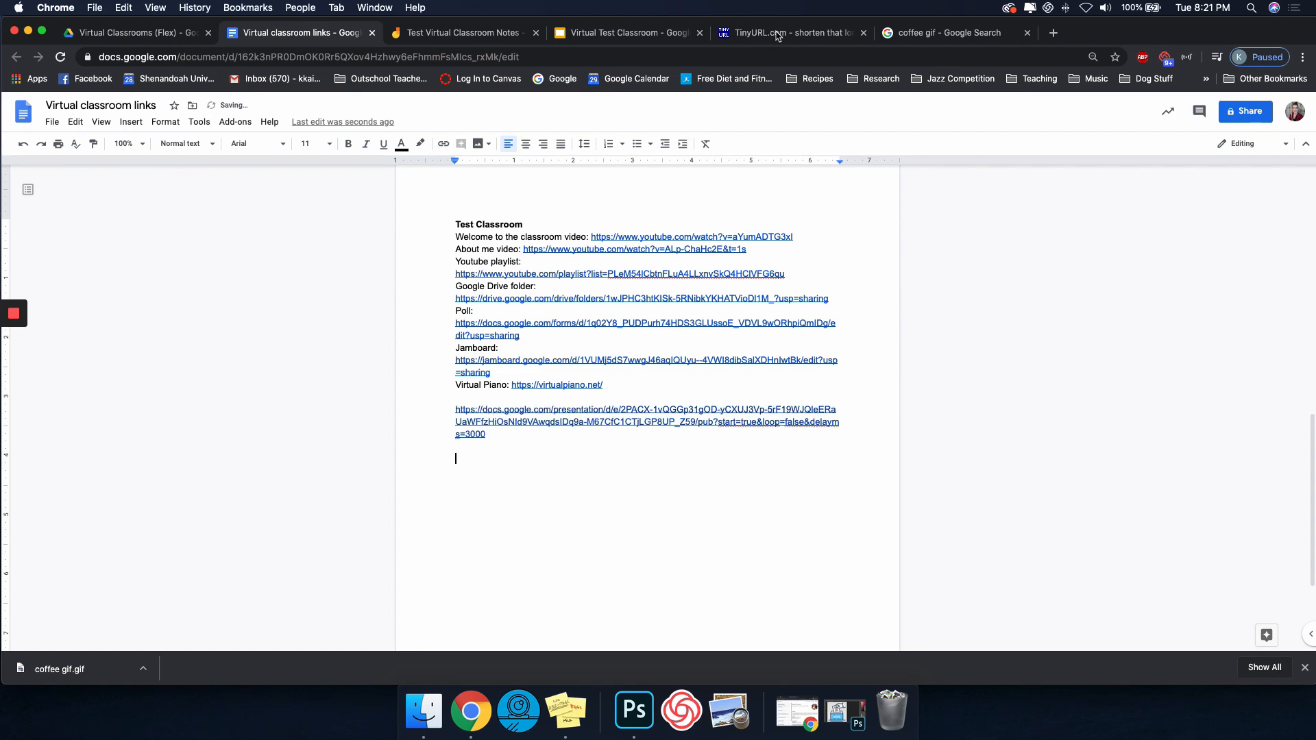
Create and copy a TinyURL for the published presentation link, and return to the Virtual classroom links document.
{"action": "left_click", "coordinate": [779, 34]}
{"action": "left_click", "coordinate": [686, 271]}
{"action": "key", "text": "super+v"}
{"action": "left_click", "coordinate": [785, 270]}
{"action": "left_click", "coordinate": [262, 346]}
{"action": "left_click", "coordinate": [322, 33]}
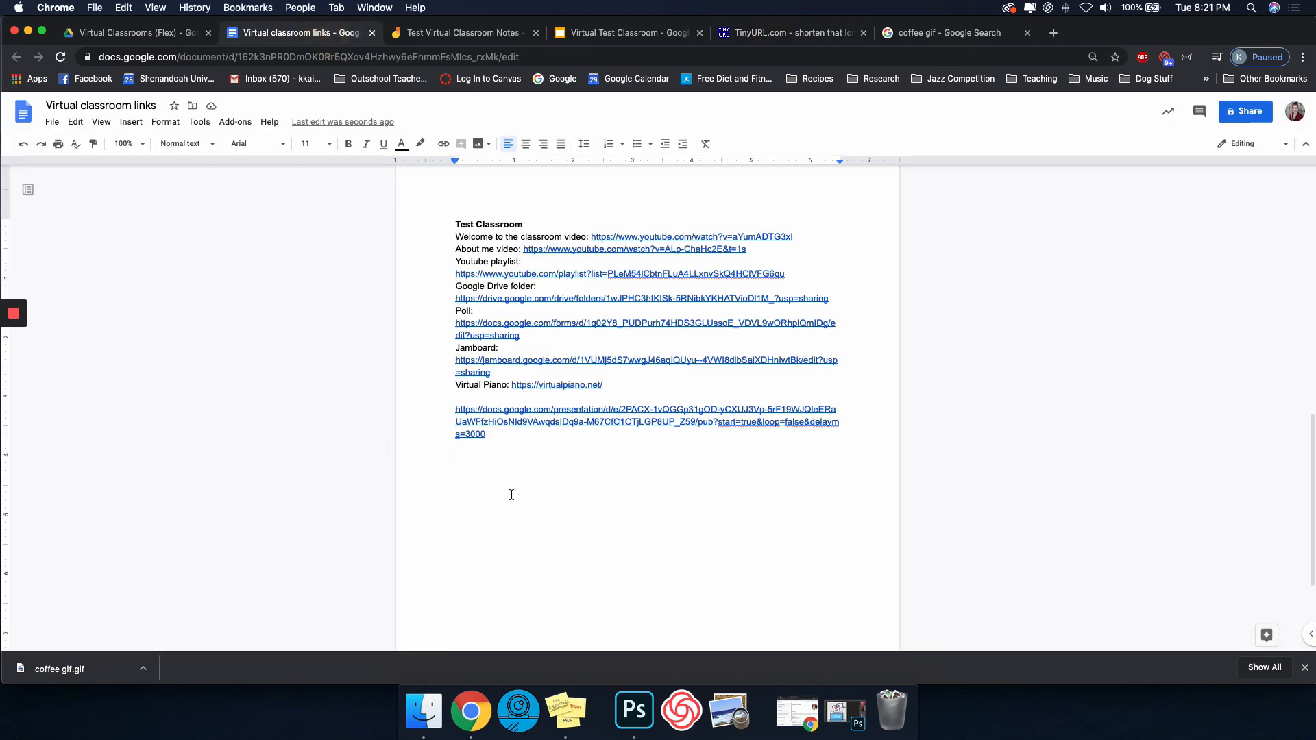
Open the published classroom through its link in a new Incognito window.
{"action": "left_click", "coordinate": [94, 9]}
{"action": "left_click", "coordinate": [110, 50]}
{"action": "key", "text": "super+v"}
{"action": "key", "text": "Return"}
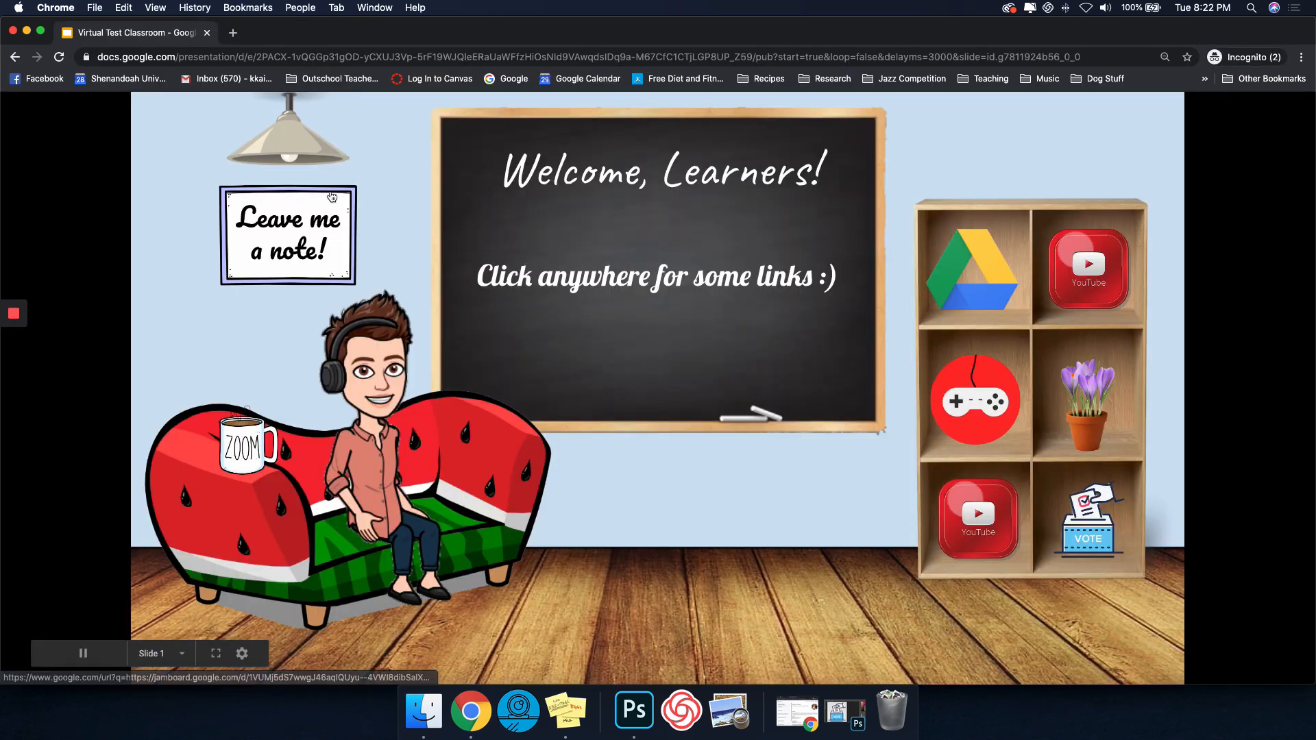
Test the links on the note sign, avatar, Zoom mug and upper-right YouTube icon in the published classroom.
{"action": "left_click", "coordinate": [331, 195]}
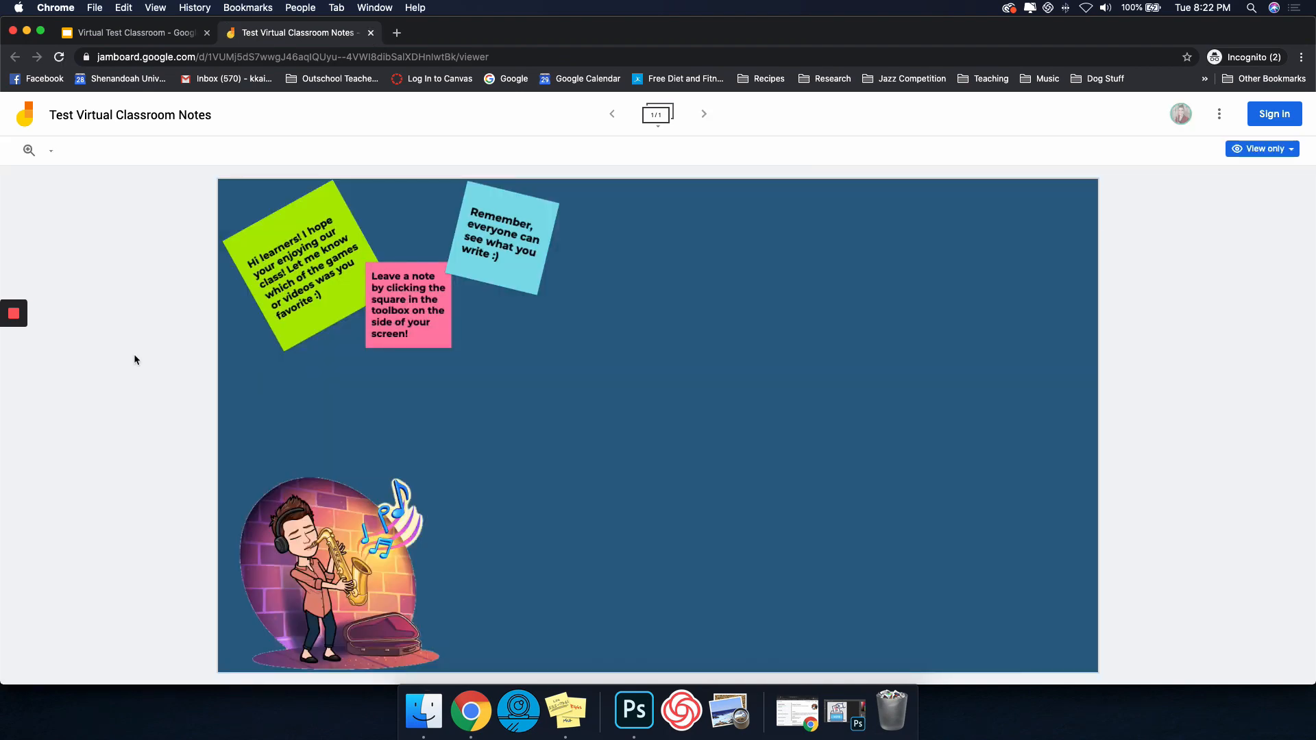
{"action": "left_click", "coordinate": [369, 40]}
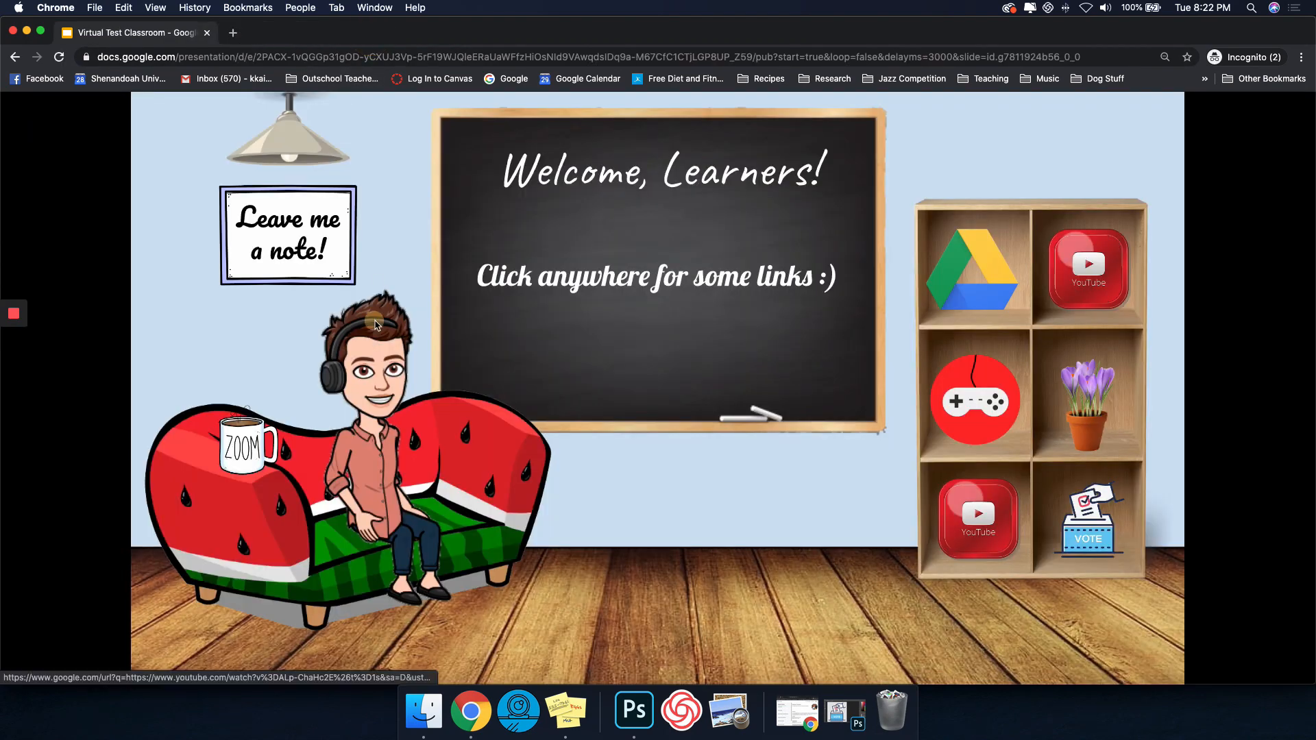
{"action": "left_click", "coordinate": [362, 384]}
{"action": "left_click", "coordinate": [371, 34]}
{"action": "left_click", "coordinate": [249, 442]}
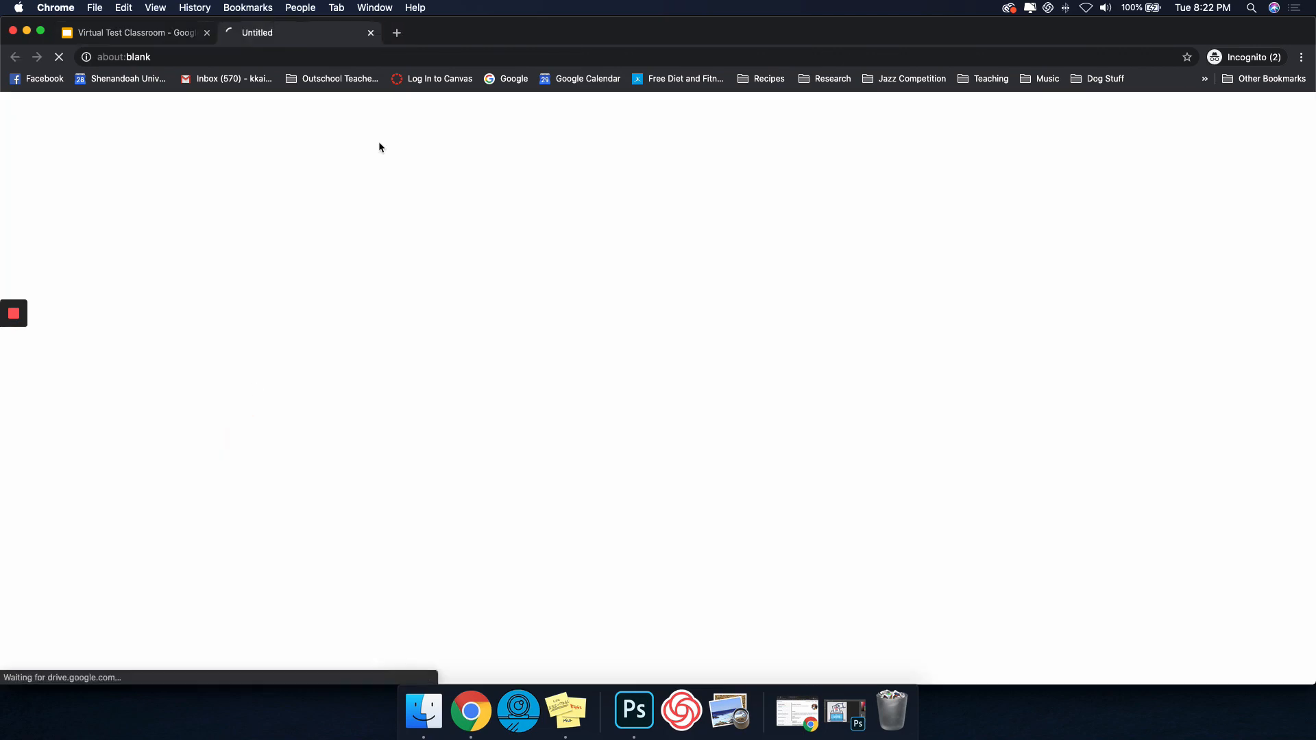
{"action": "left_click", "coordinate": [374, 36]}
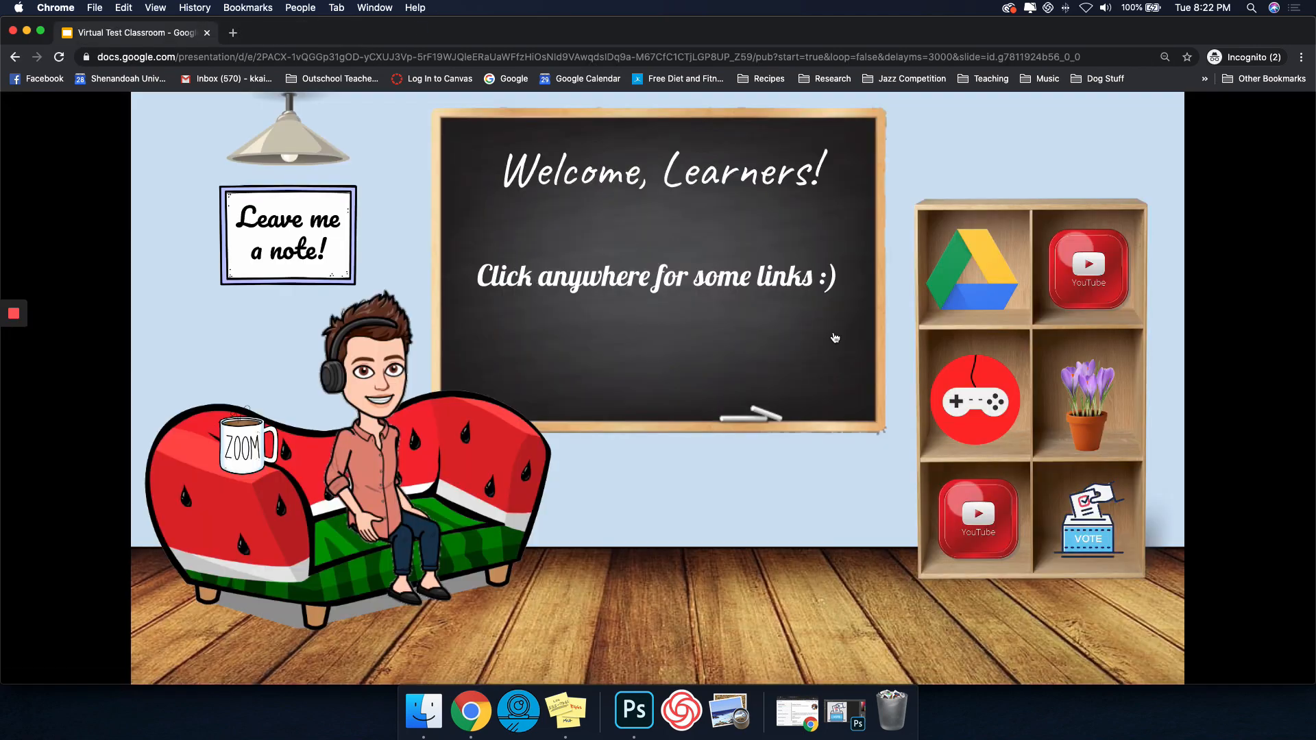
{"action": "left_click", "coordinate": [1122, 275]}
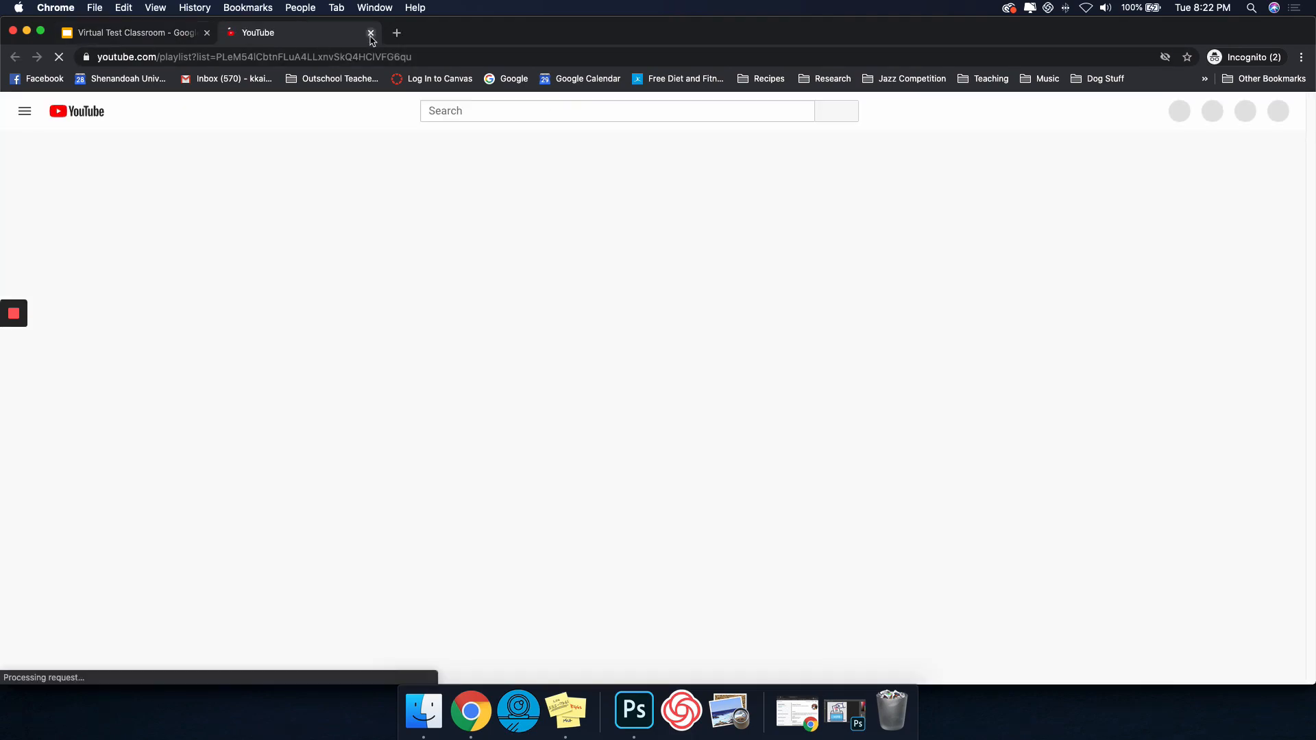